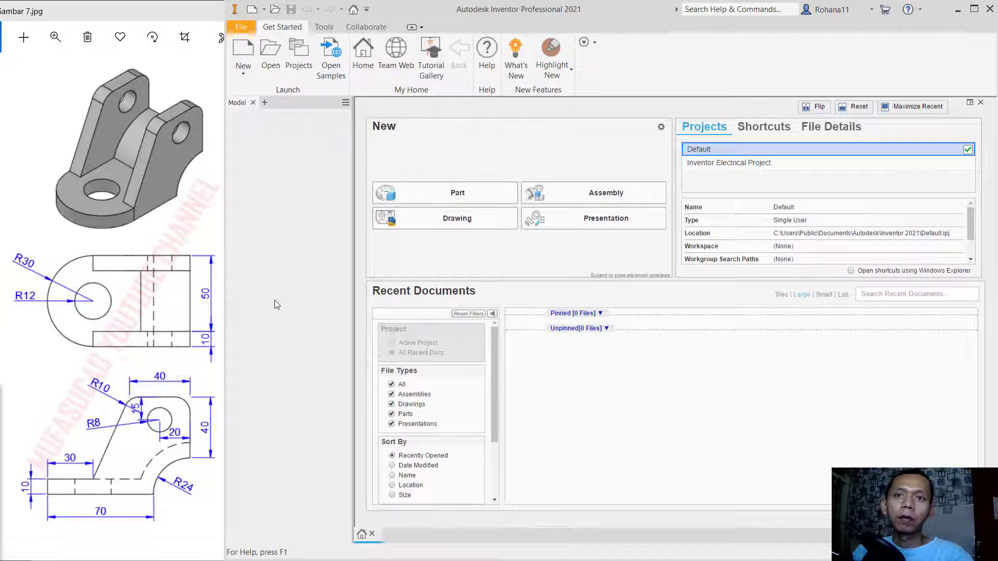
- Create a new part and set its length unit to millimeter
click(457, 196)
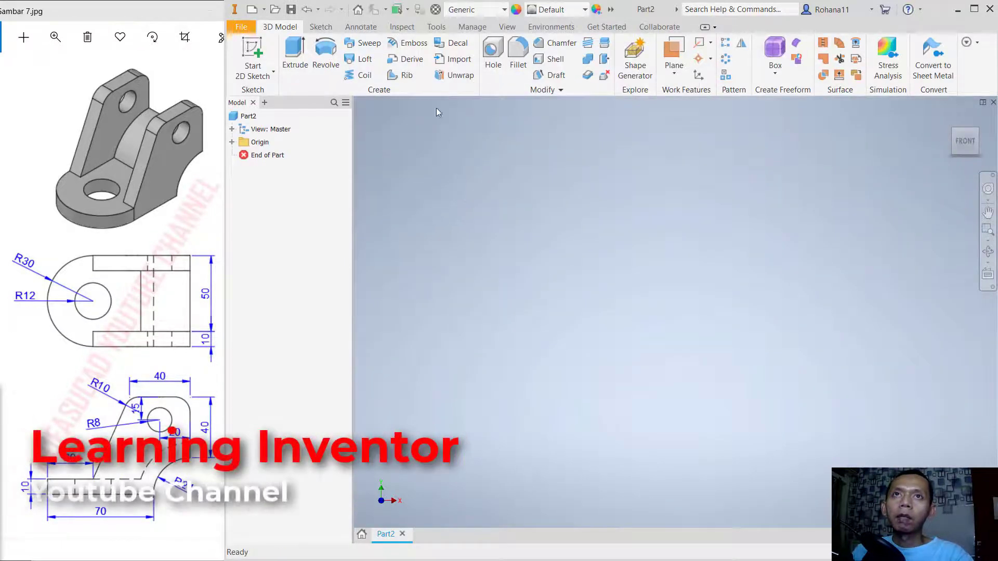
click(436, 27)
click(465, 70)
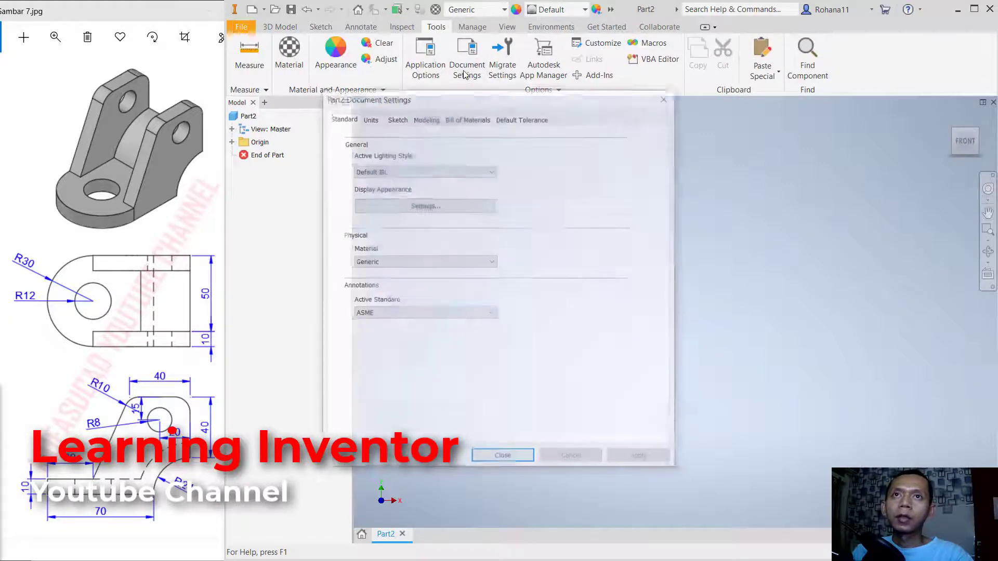
click(370, 119)
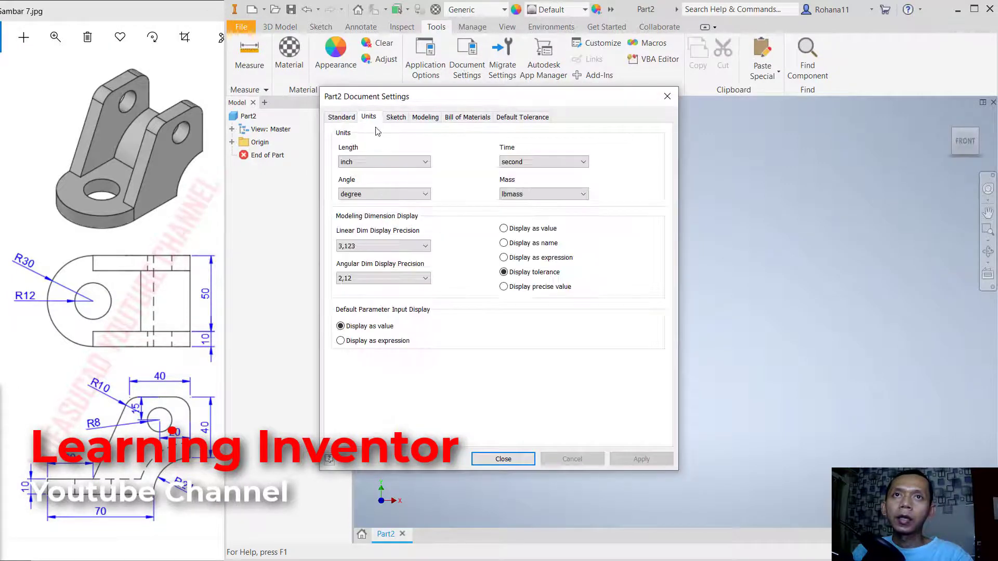
click(385, 162)
click(375, 199)
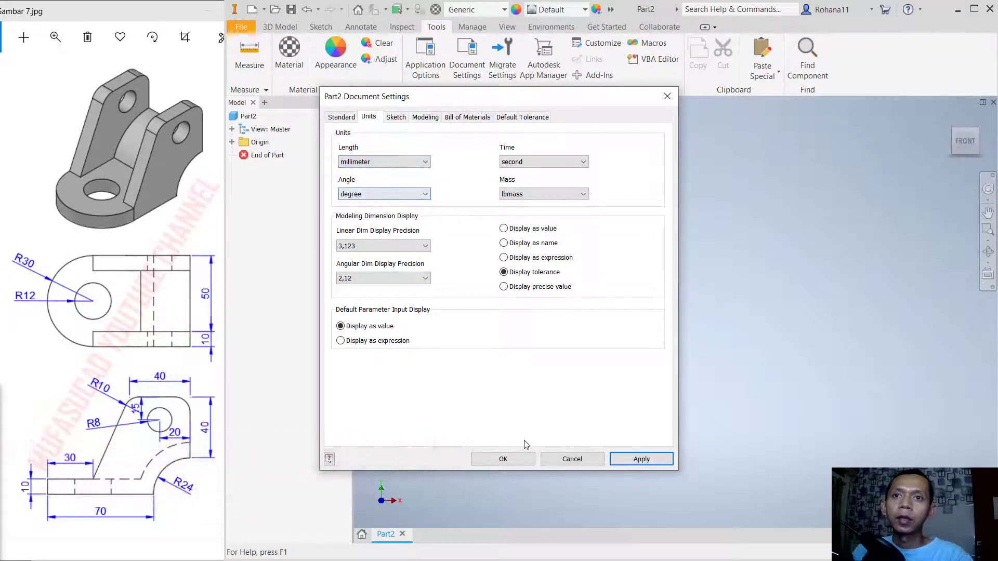
click(503, 460)
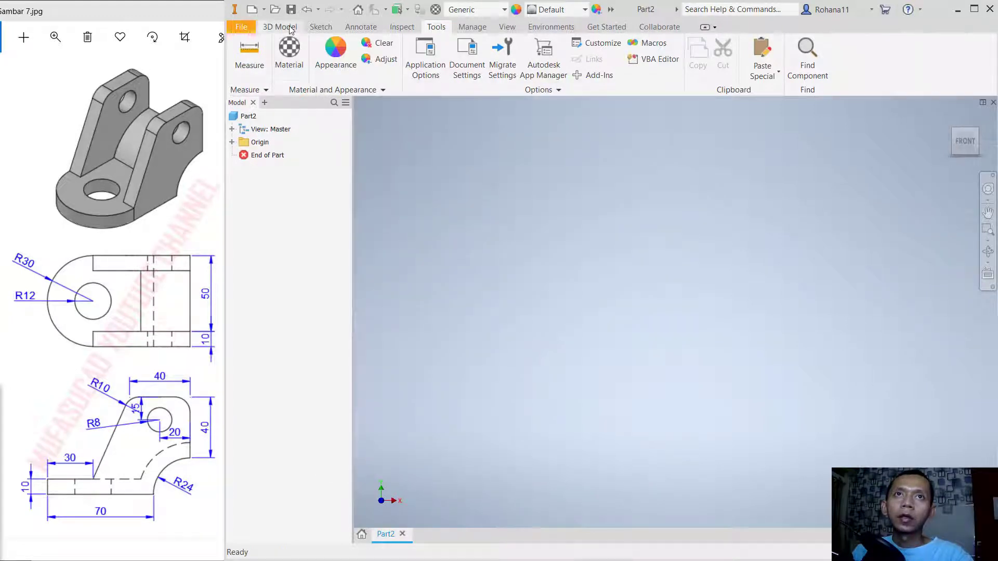
- Start a 2D sketch on the XY (front) plane
click(291, 27)
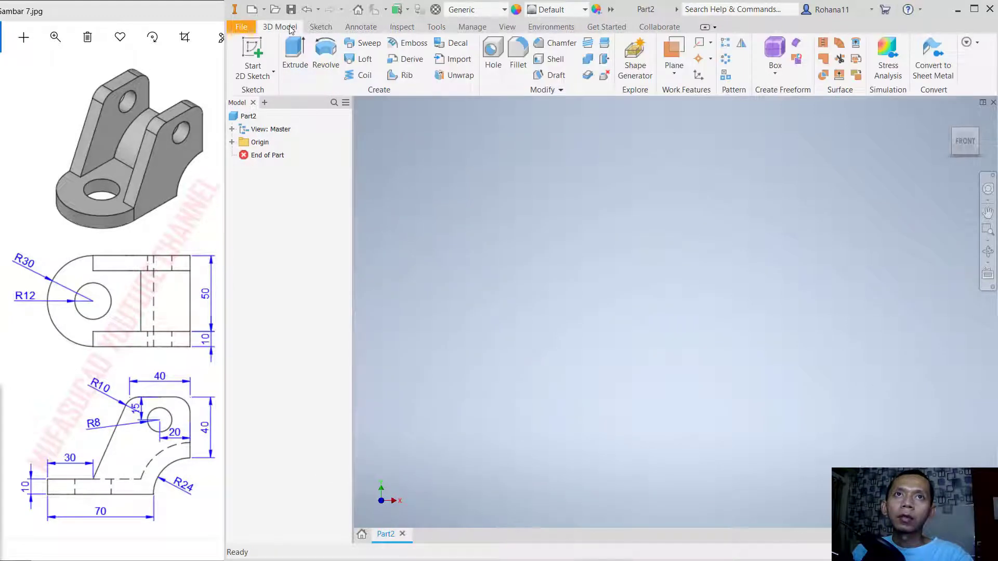
click(255, 54)
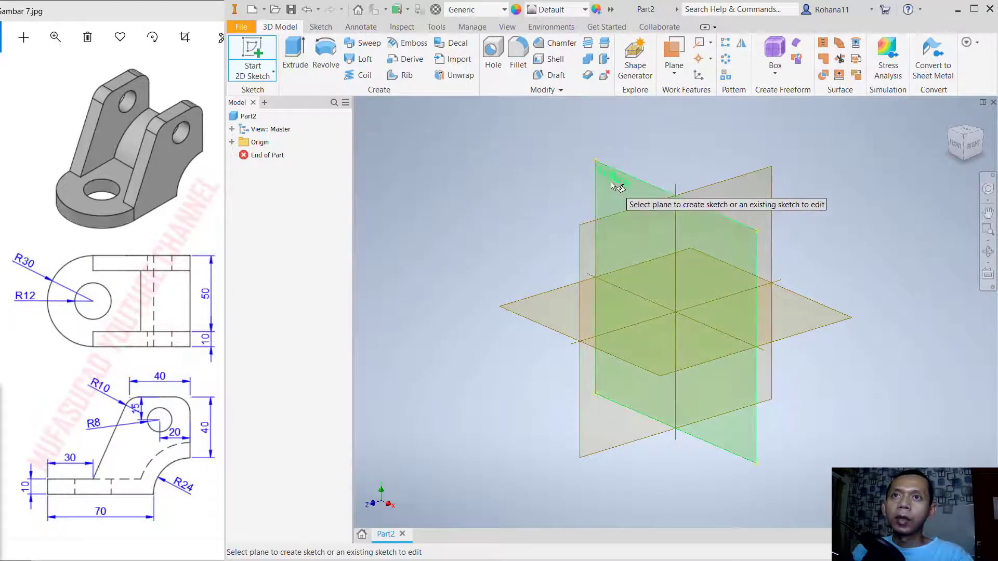
click(611, 181)
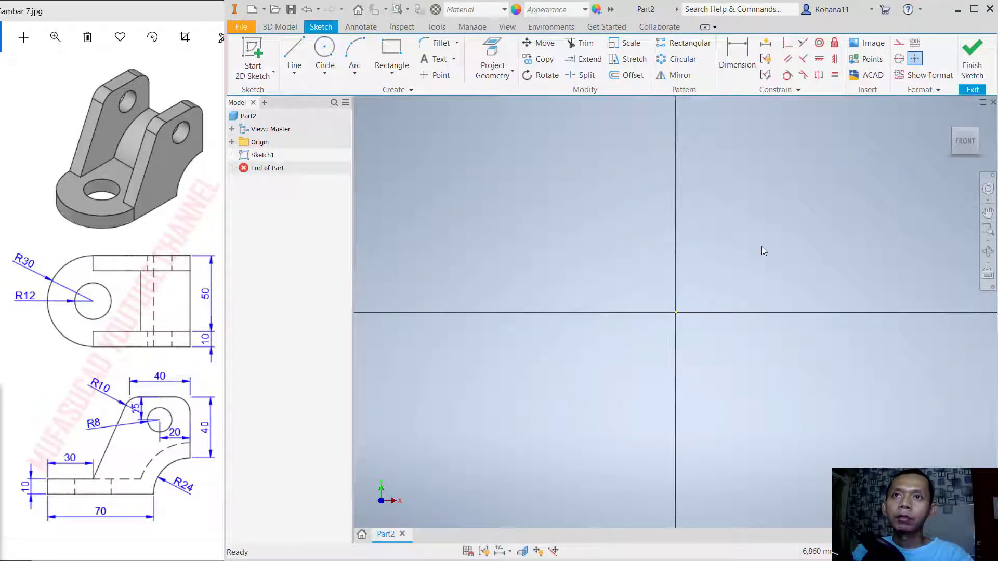
- Draw a circle with a diameter of 48 mm centred on the sketch origin
click(324, 56)
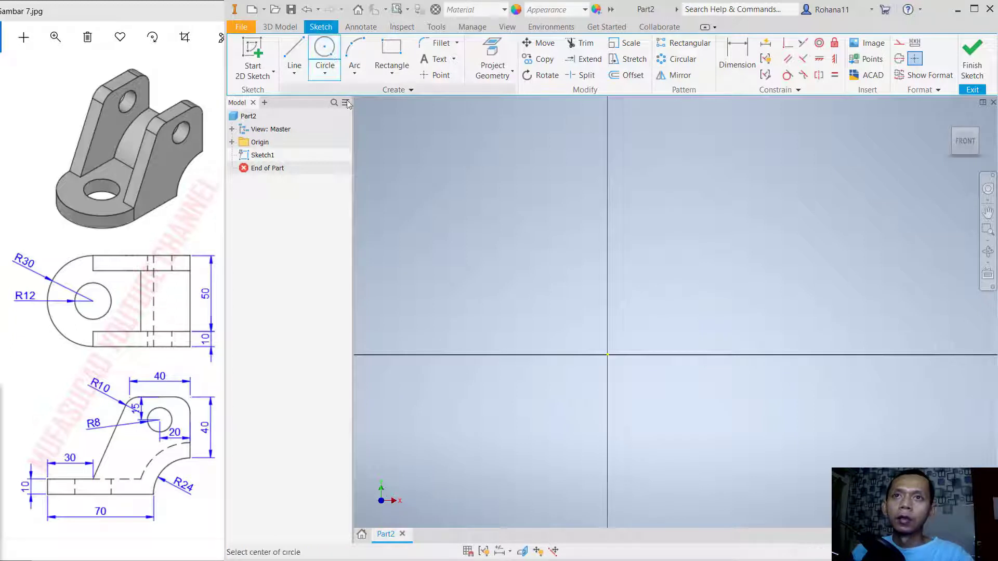
click(607, 354)
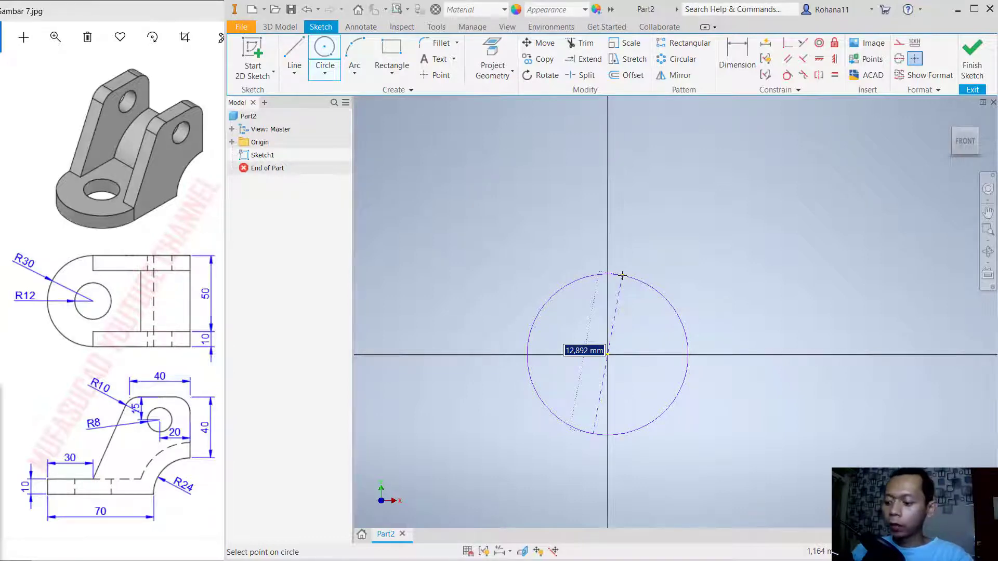
text(48)
key(Return)
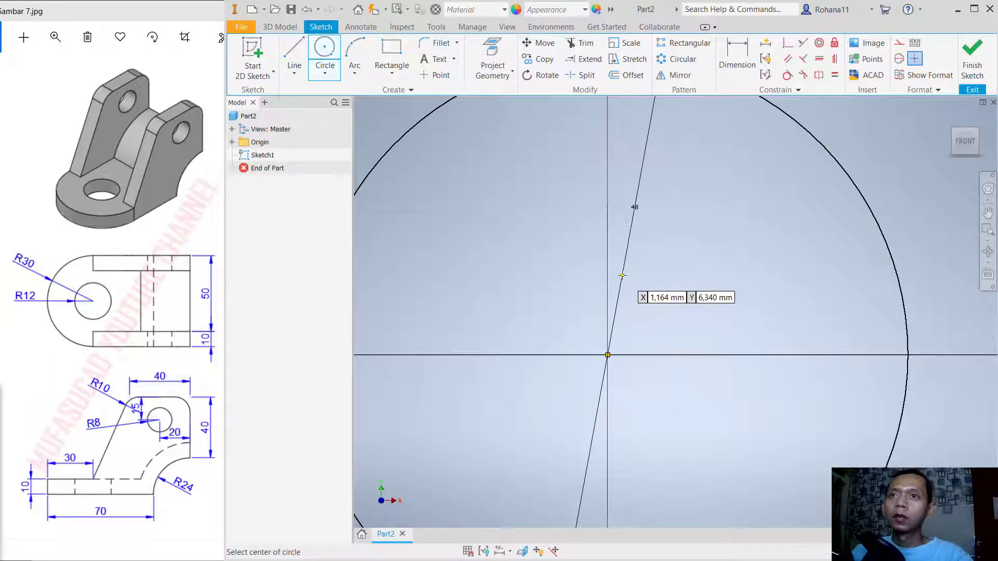
scroll(650, 315, down, 3)
scroll(650, 315, up, 5)
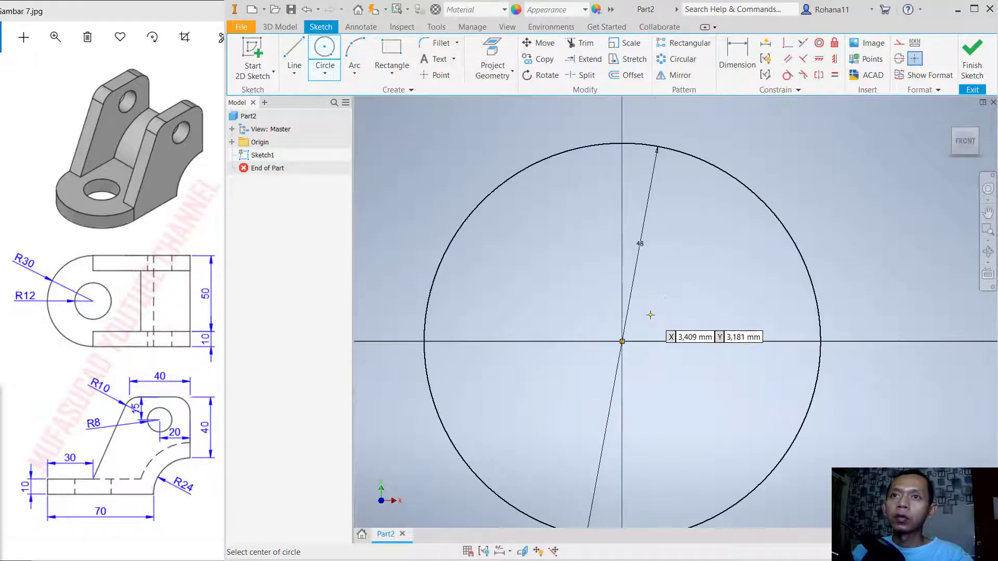
scroll(650, 315, up, 4)
scroll(658, 317, down, 2)
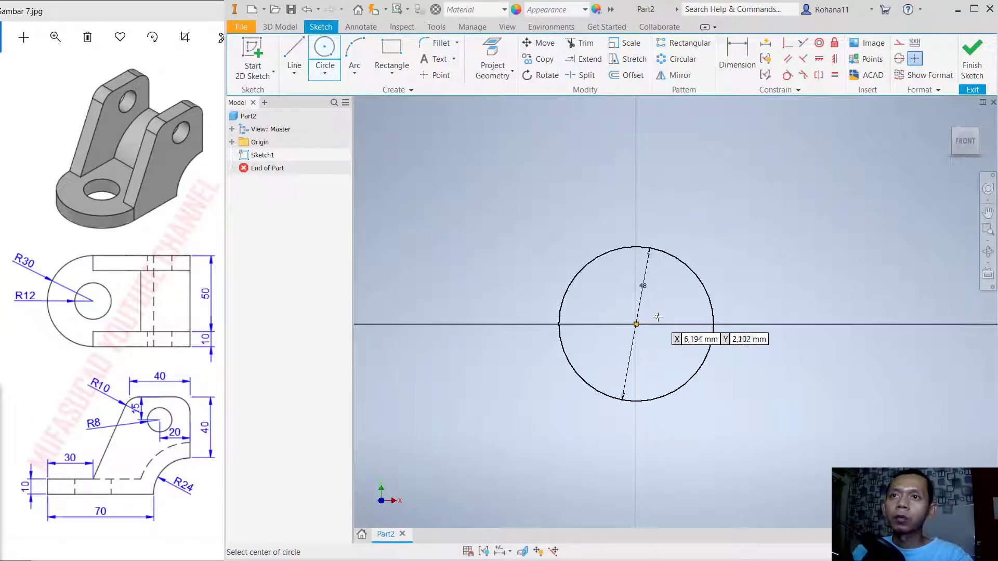
middle_drag(677, 317, 623, 302)
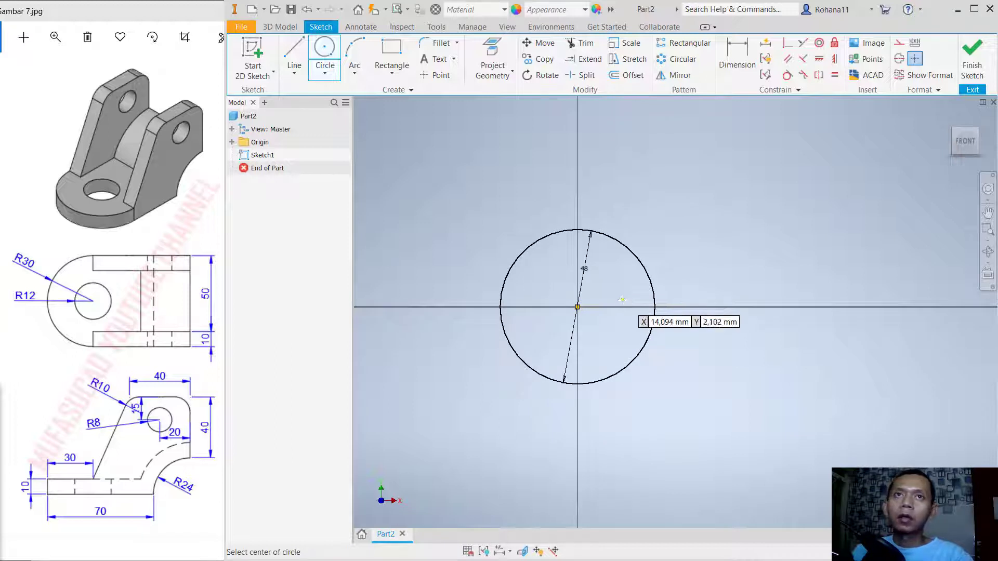
- Draw a 70 mm horizontal line outward from the circle's right quadrant point
click(294, 51)
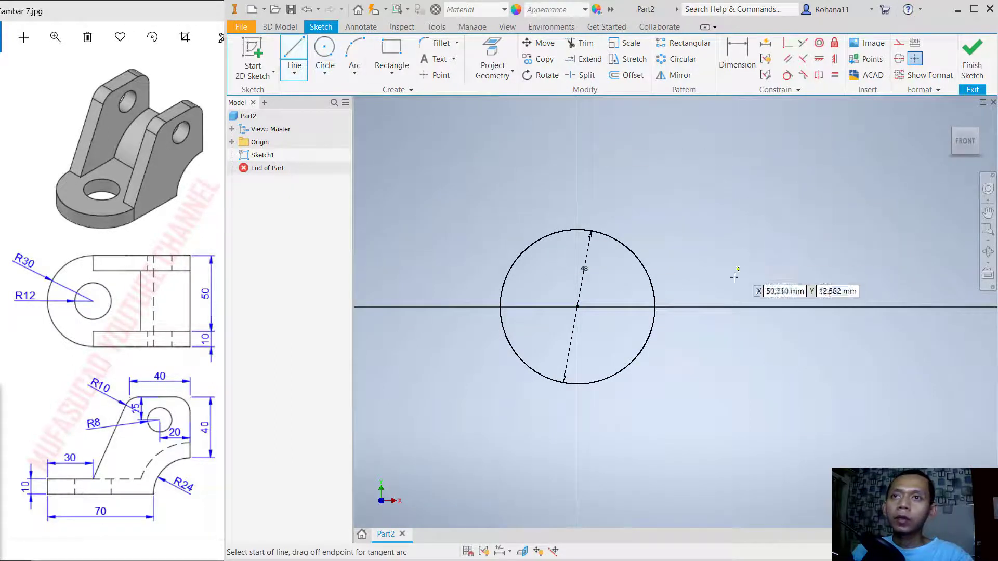
click(655, 307)
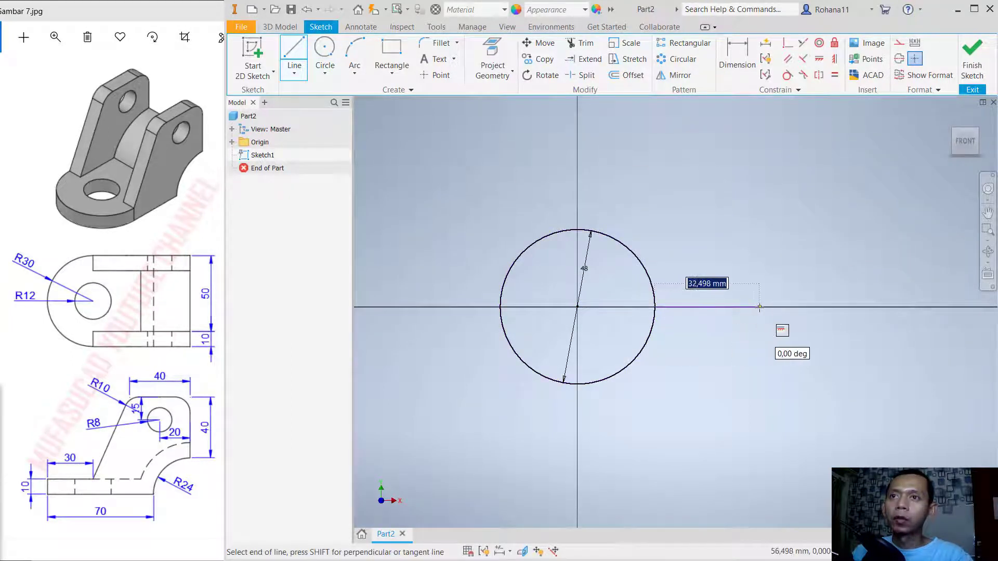
text(7)
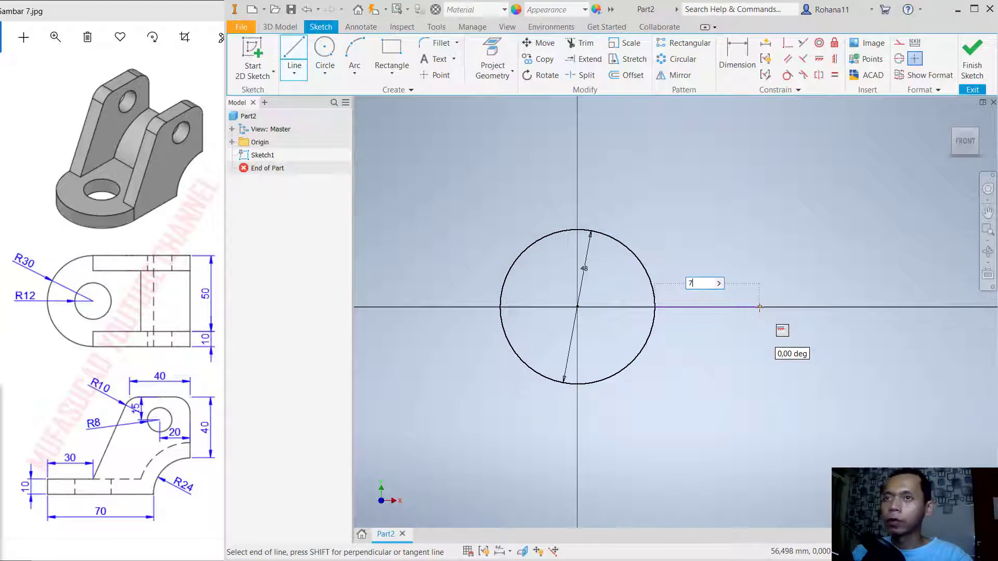
text(0)
key(Return)
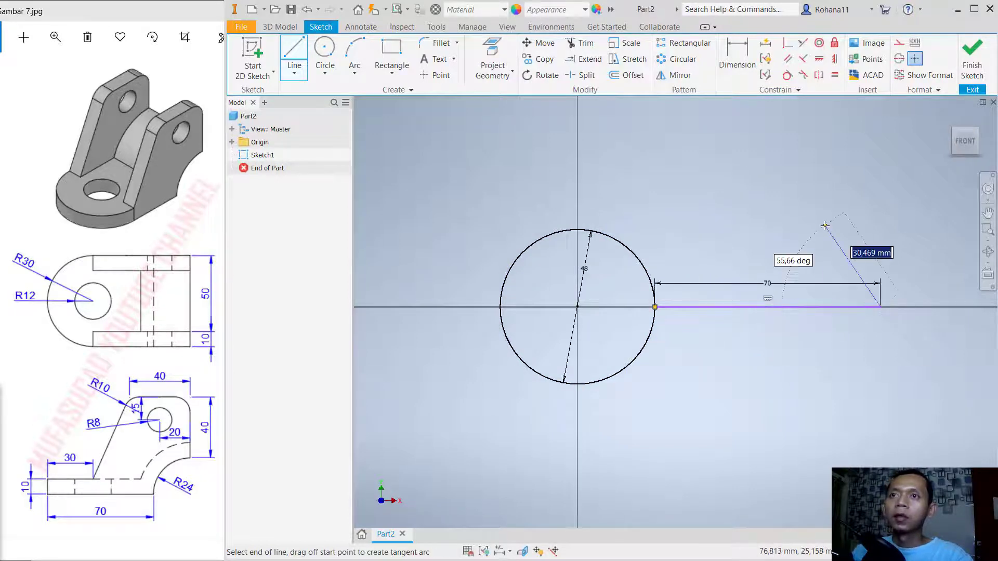
key(Escape)
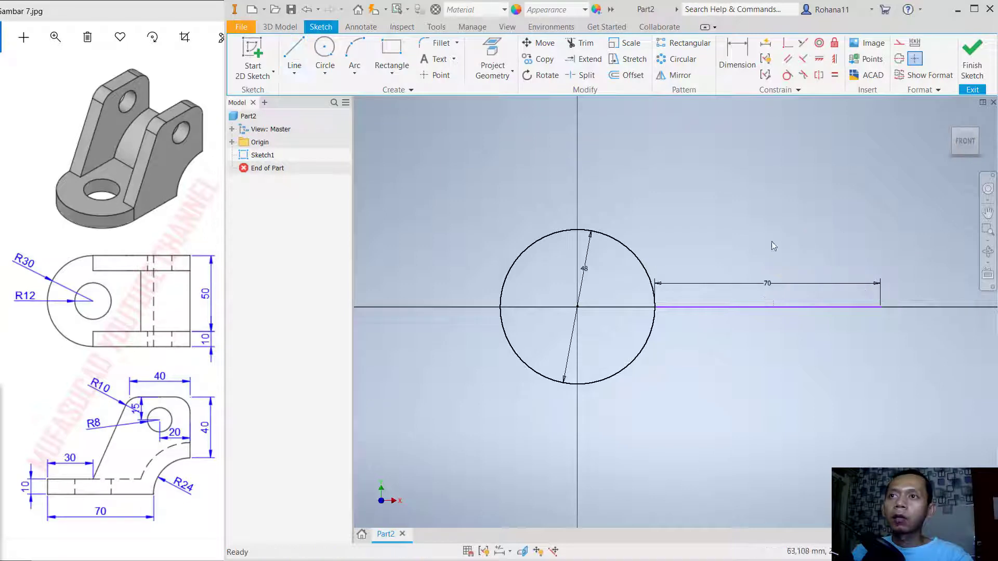
- From the circle's centre, draw a vertical line upward past the circle and a horizontal line about 30 mm to the left
click(289, 56)
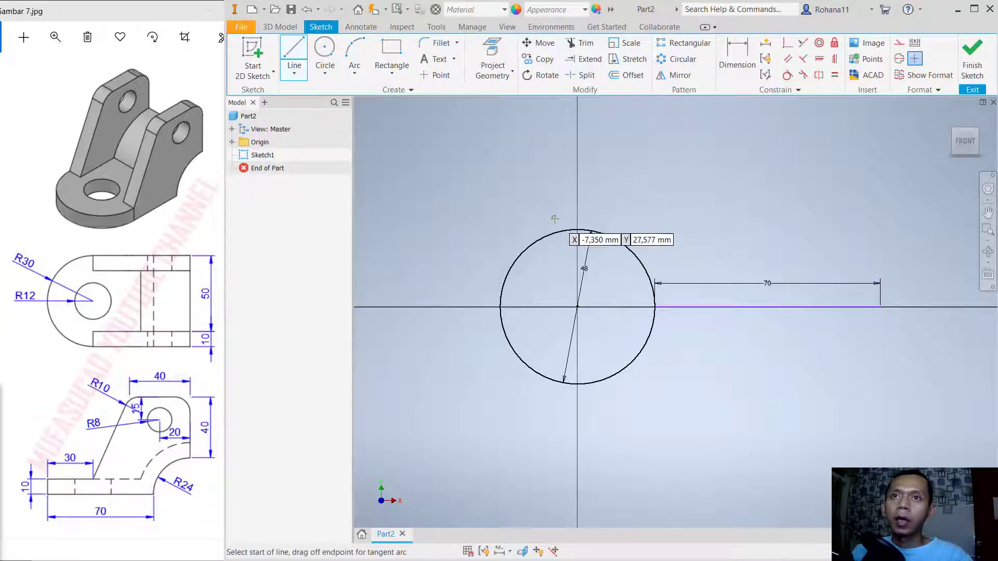
click(576, 306)
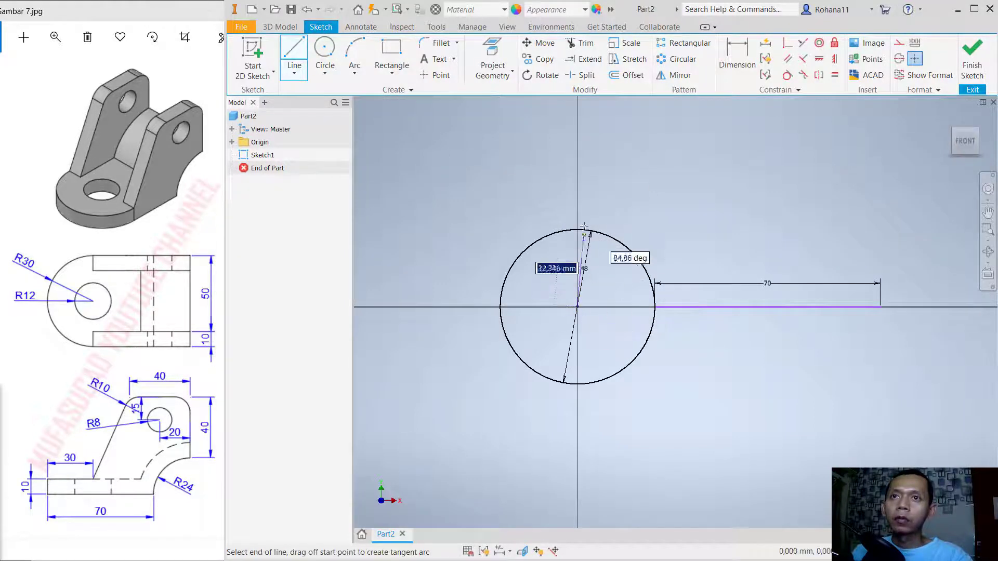
click(577, 186)
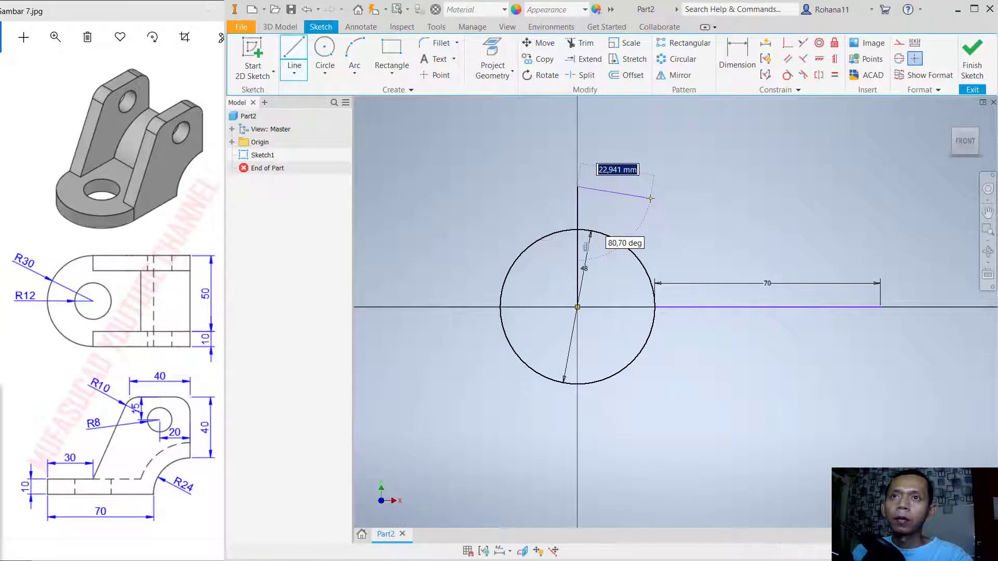
key(Escape)
click(294, 55)
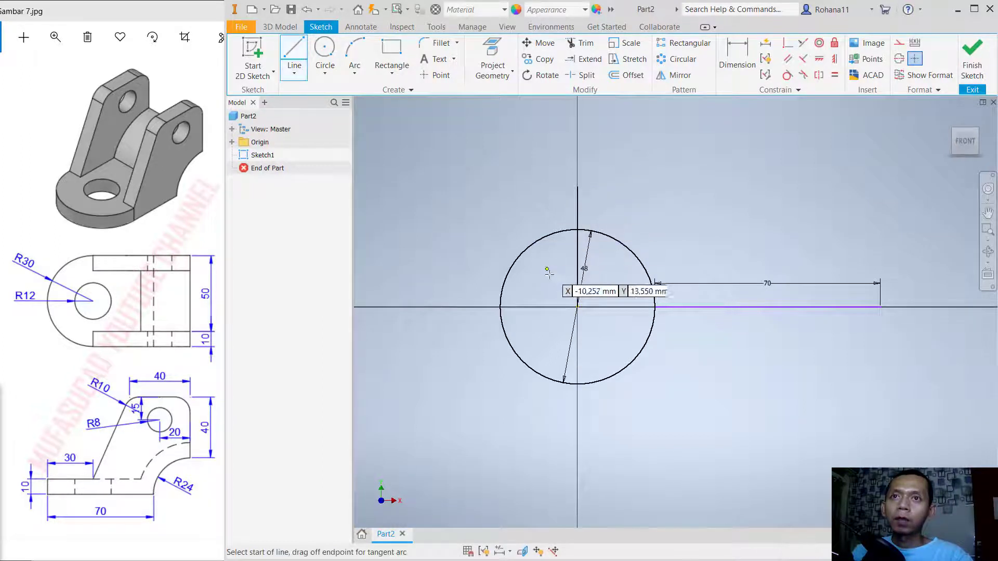
click(577, 307)
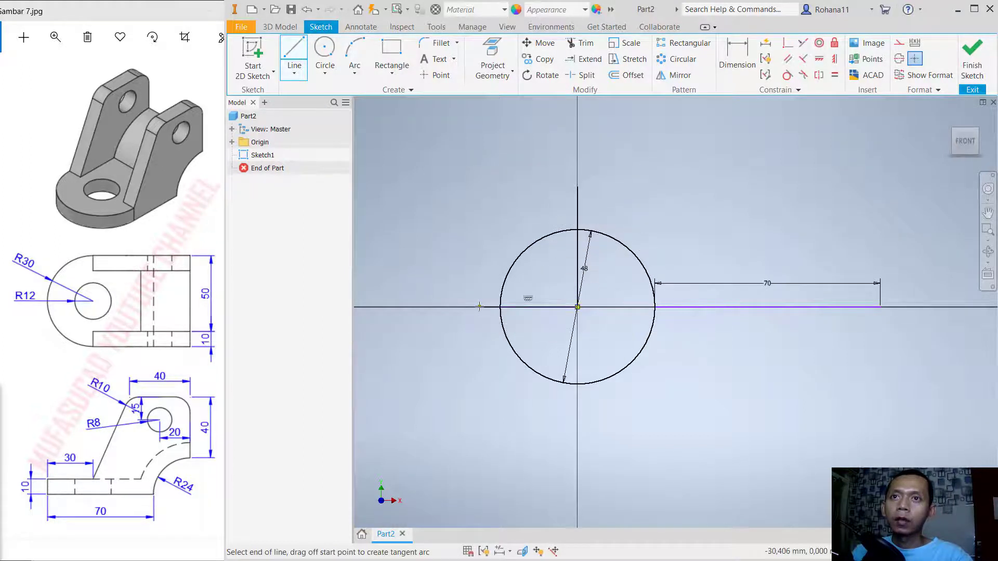
key(Escape)
- Convert the vertical and horizontal lines from the circle's centre to construction geometry
click(576, 205)
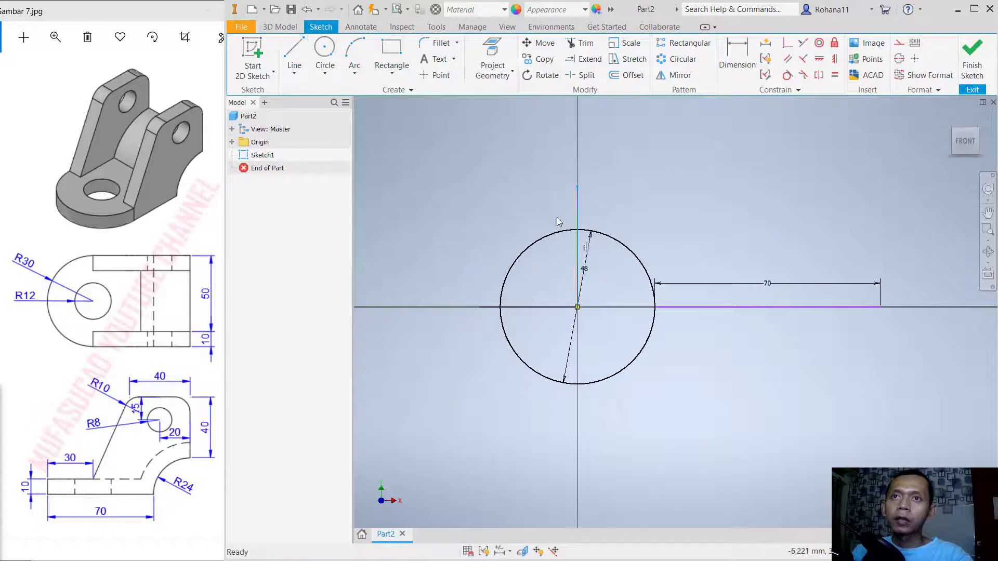
ctrl+click(549, 308)
right_click(556, 283)
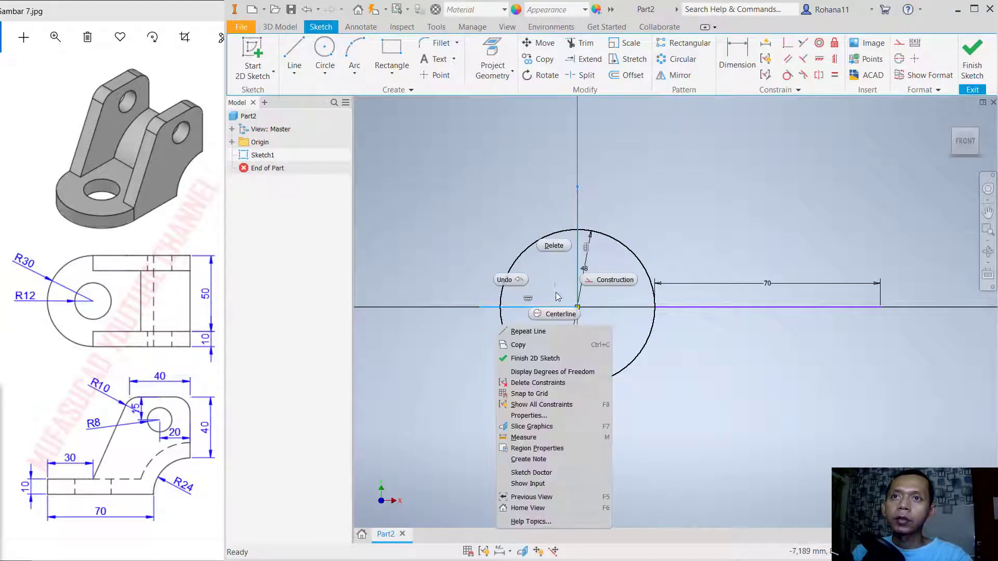
click(609, 279)
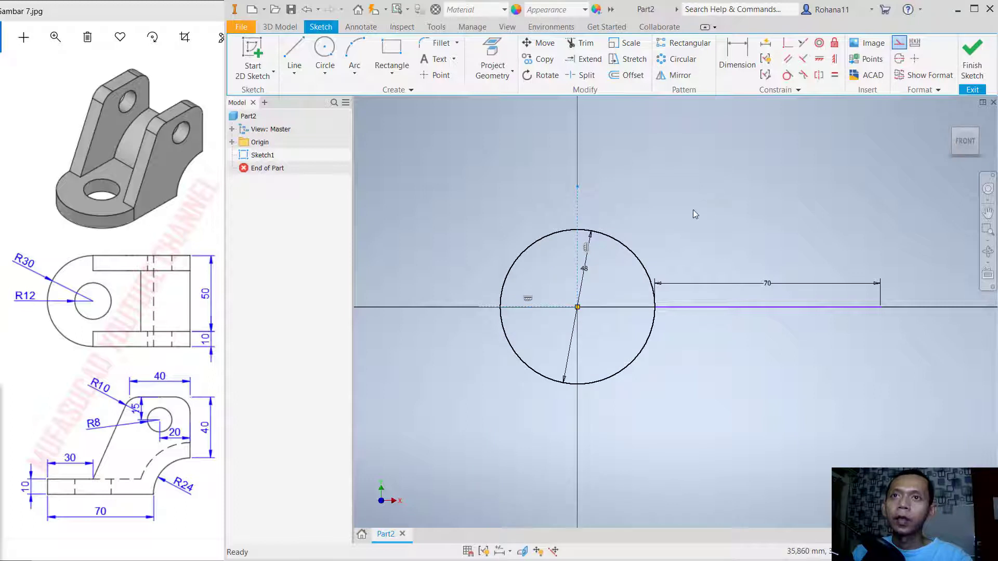
click(693, 208)
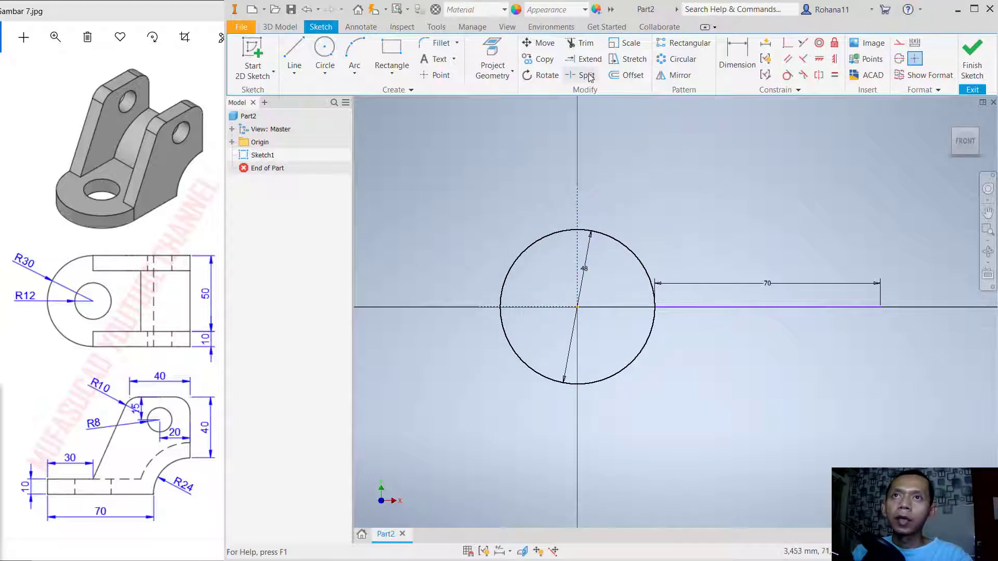
- Trim away the circle's lower half and upper-left quarter, keeping only the upper-right quarter arc
click(581, 42)
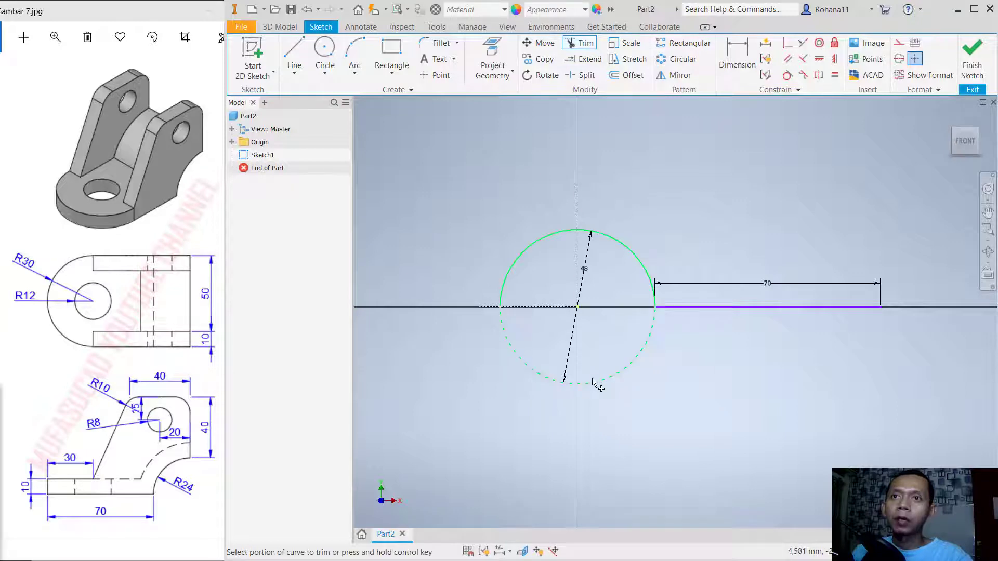
click(593, 382)
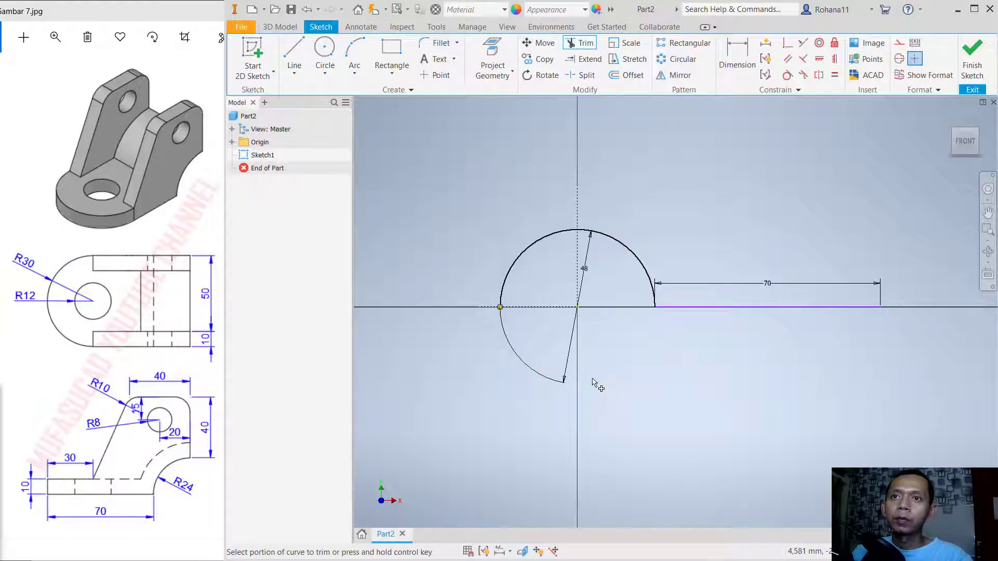
click(529, 254)
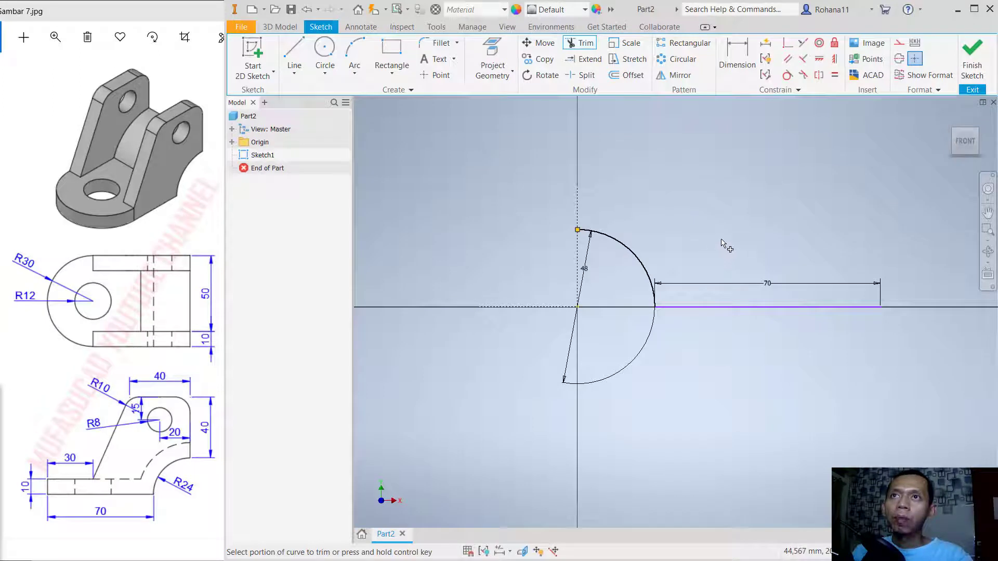
- Offset the connected quarter arc and 70 mm line outward and upward by 10 mm
click(626, 75)
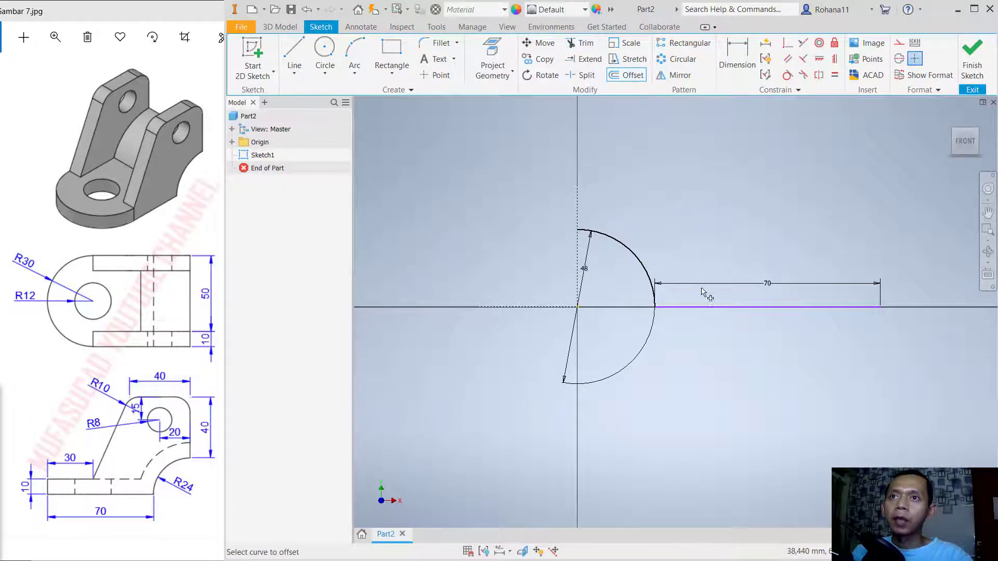
click(700, 307)
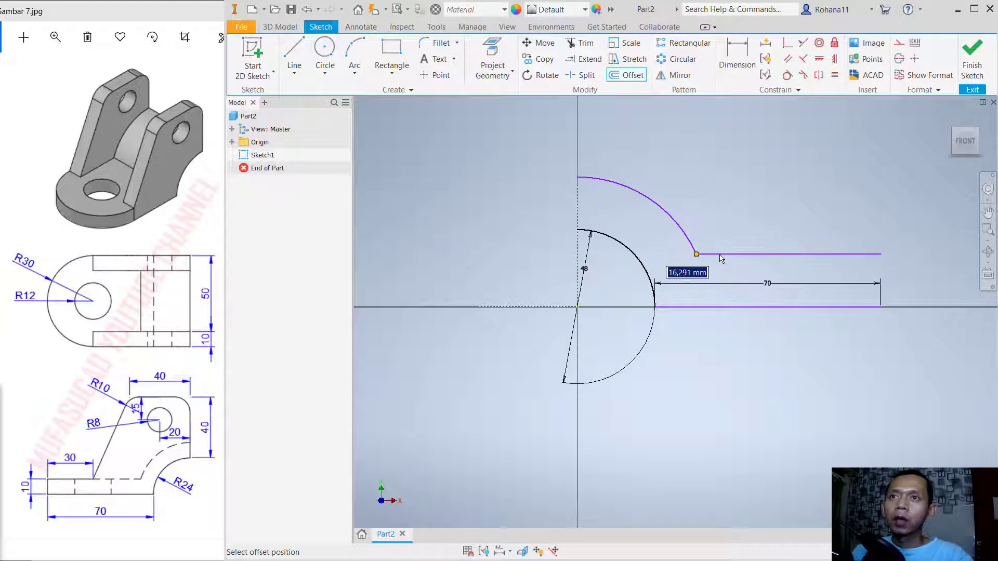
text(5)
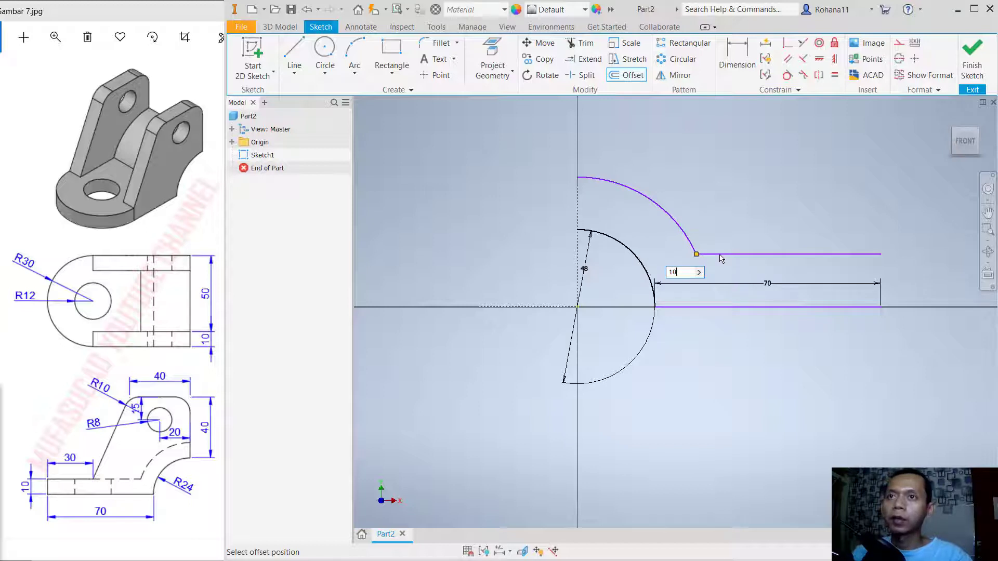
key(Return)
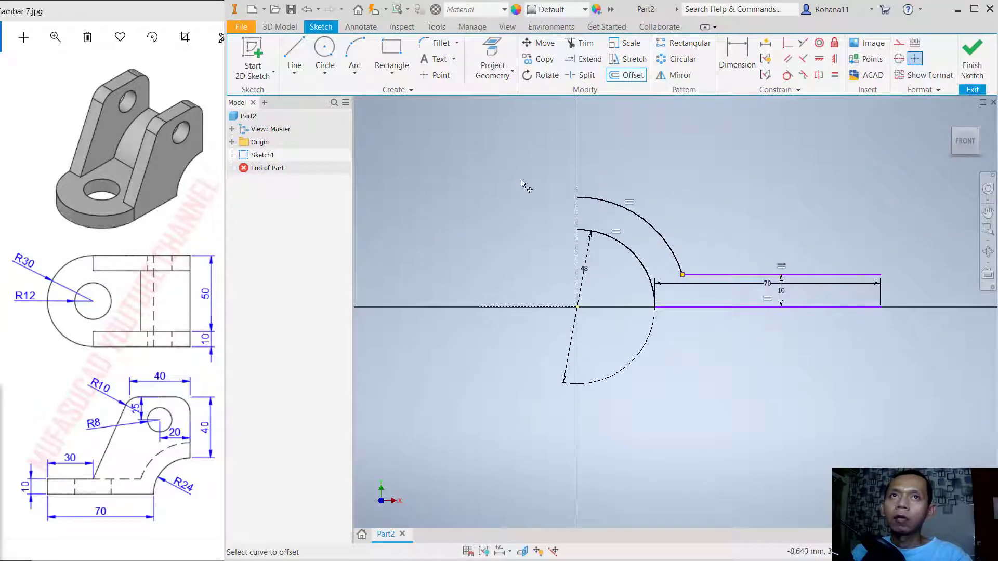
- Close both open ends of the 10 mm thick profile with vertical lines, at the base's far end and at the arcs' upper ends
click(294, 52)
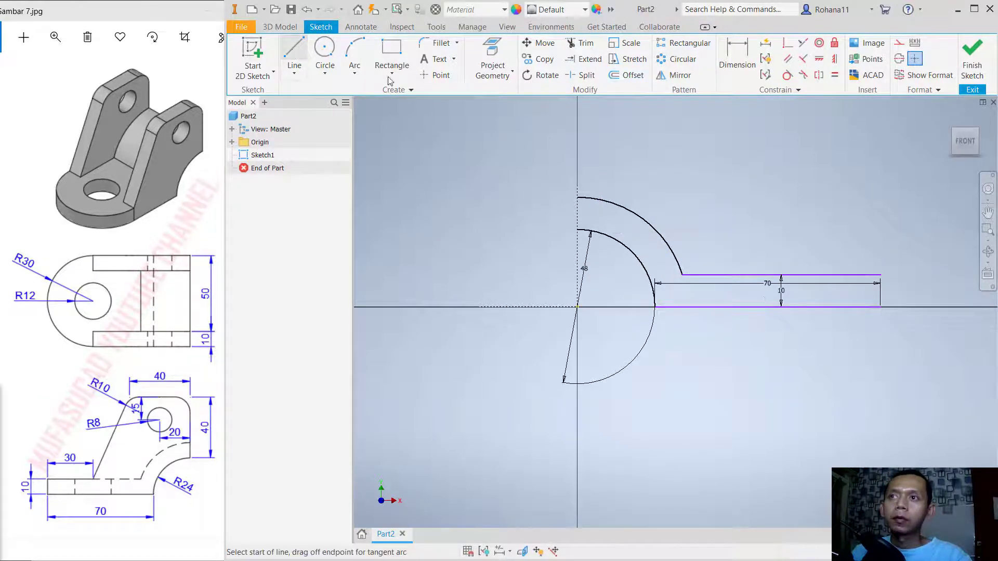
click(881, 306)
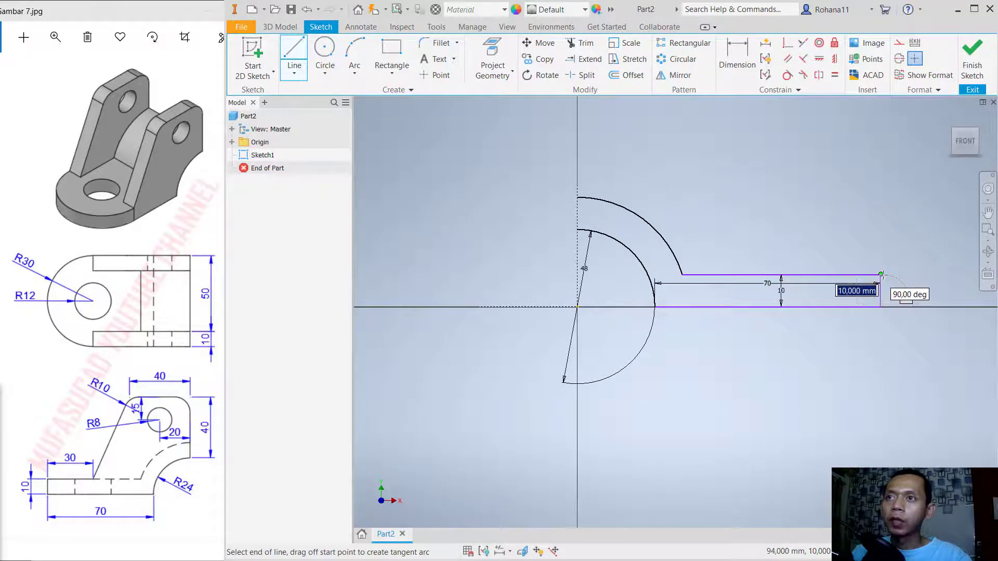
double_click(880, 274)
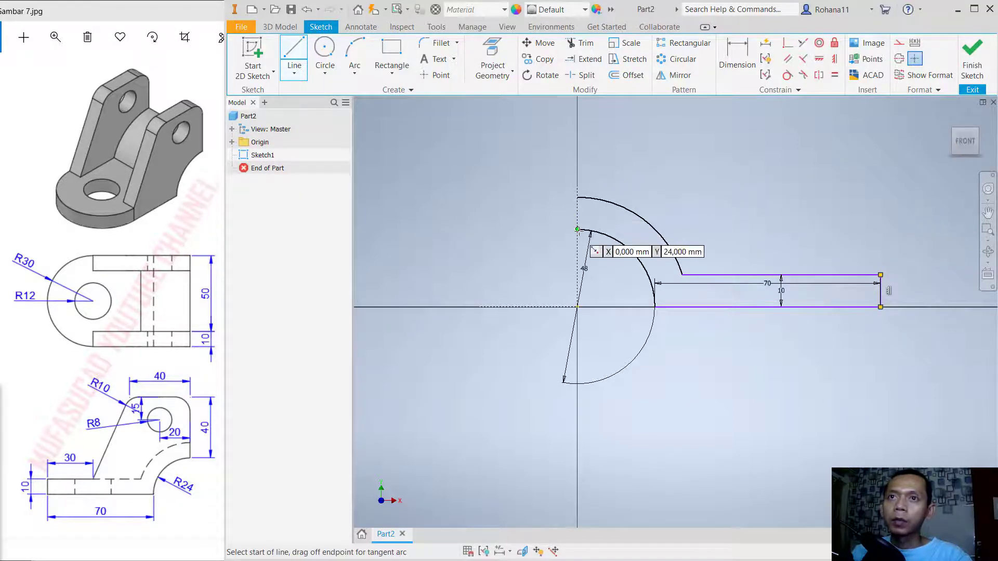
click(578, 229)
double_click(577, 197)
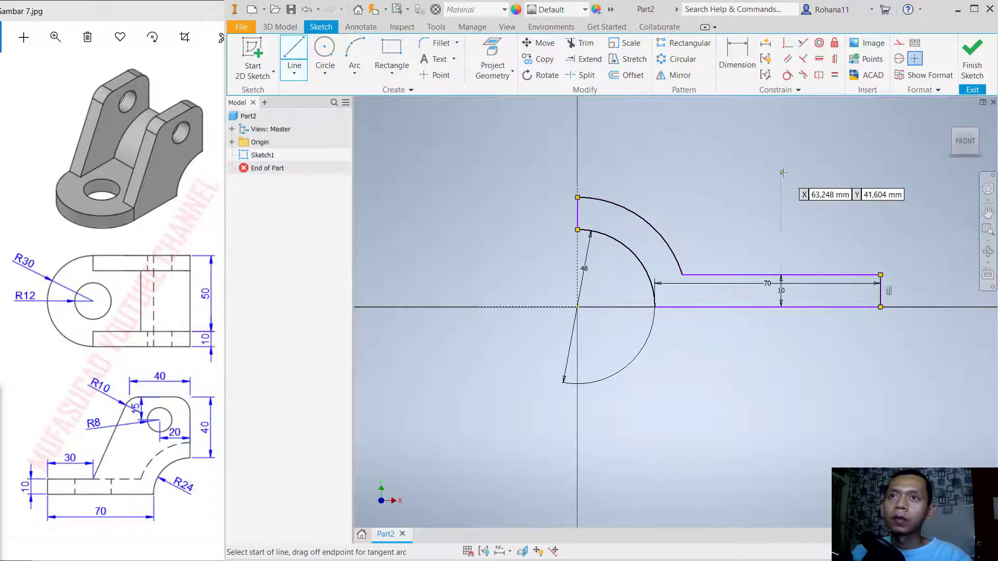
- Draw the lug outline from the outer arc's upper end: 30 mm up, 40 mm right, then slanting to the base's top edge about 23 mm from its end
middle_drag(779, 176, 735, 277)
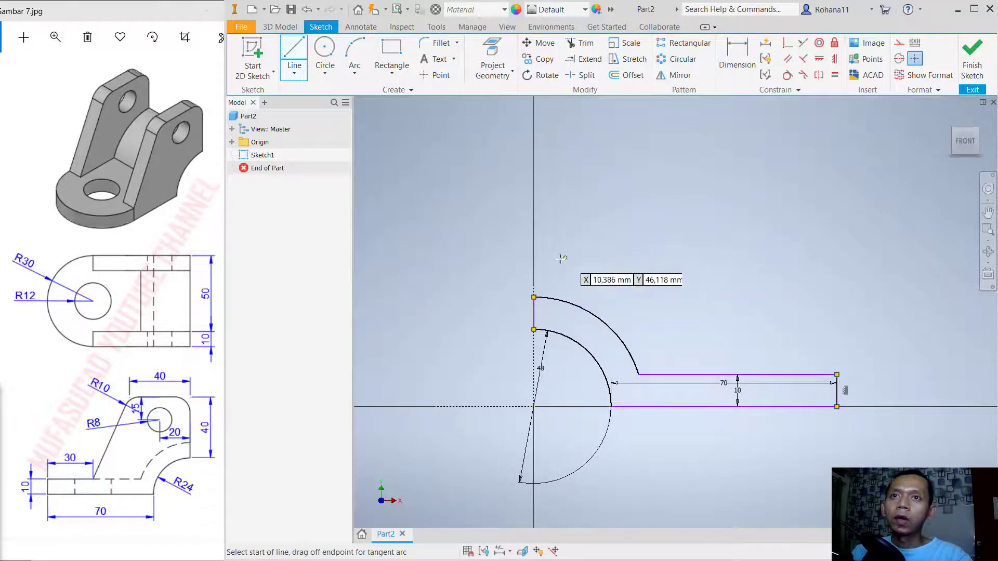
click(533, 296)
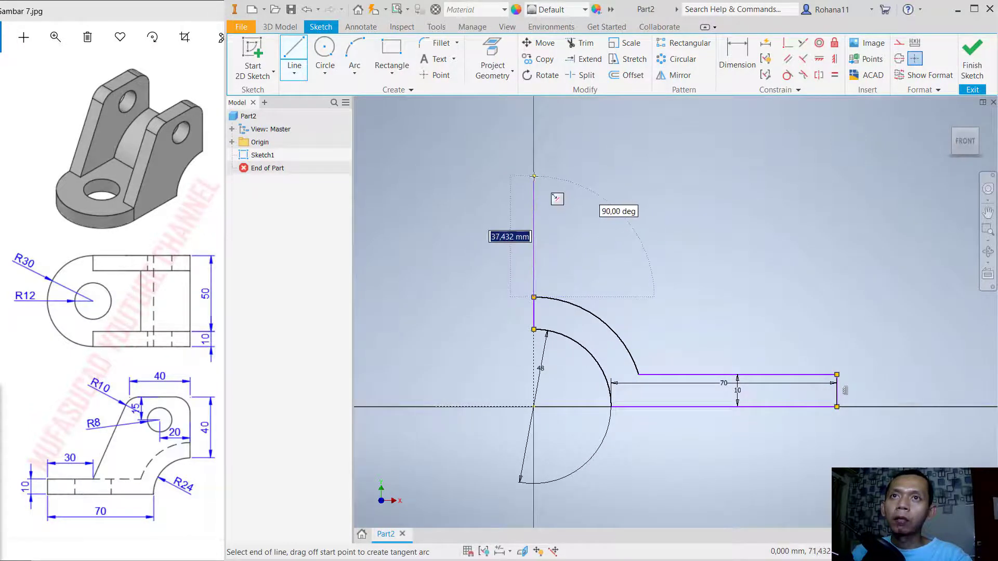
text(3)
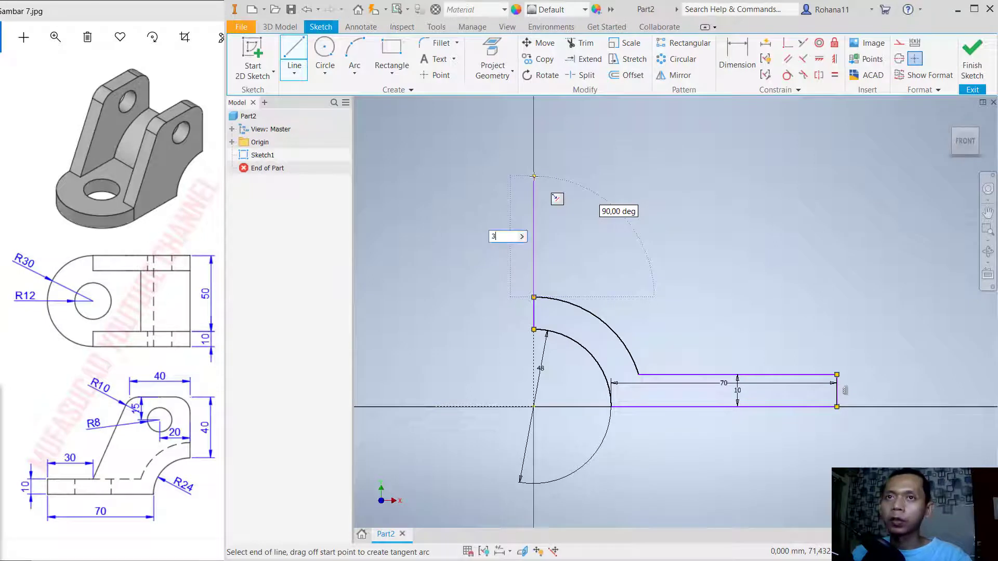
text(0)
key(Return)
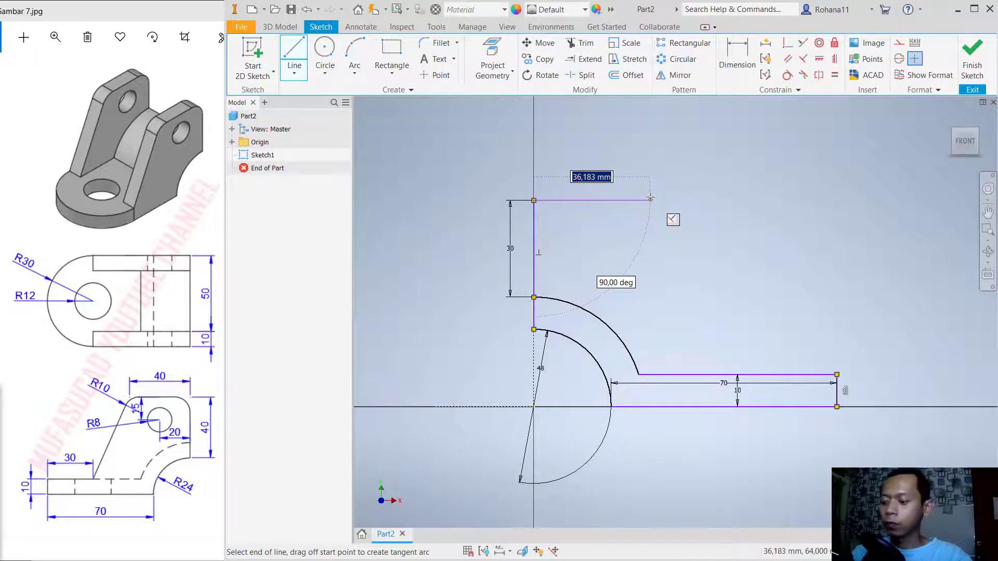
text(40)
key(Return)
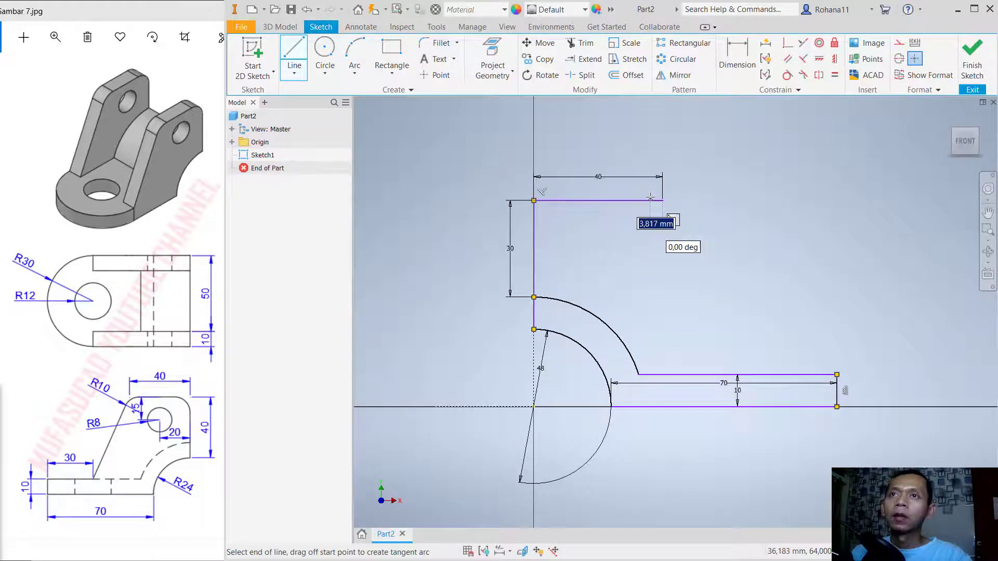
double_click(762, 375)
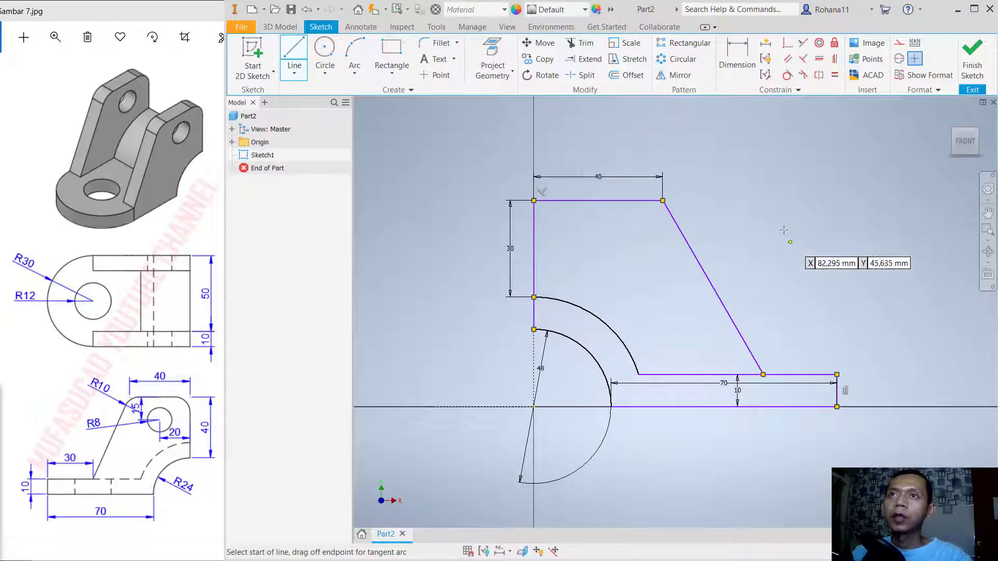
- Dimension the base's top edge between the slanted line's foot and the base's far end at 30 mm
click(729, 49)
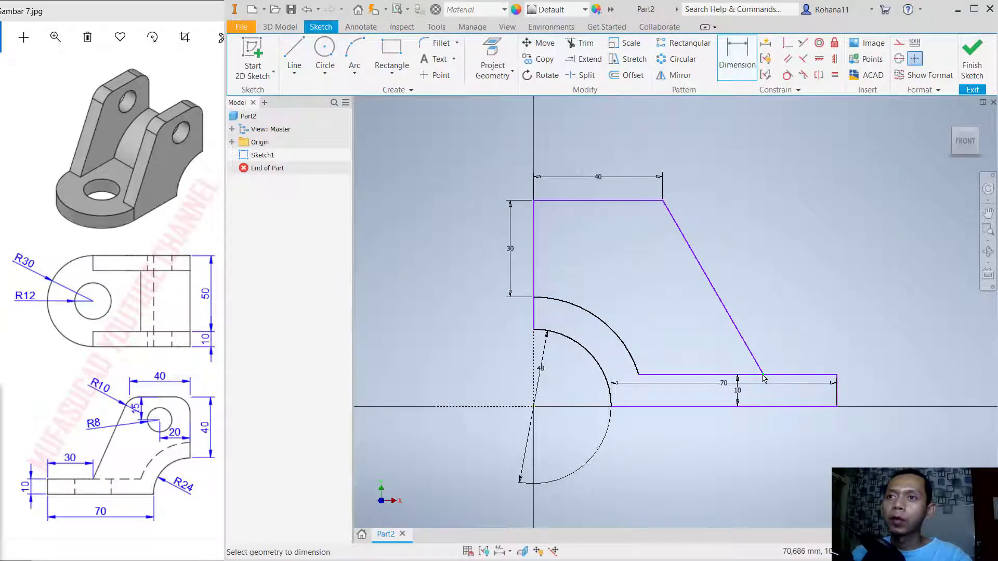
click(826, 374)
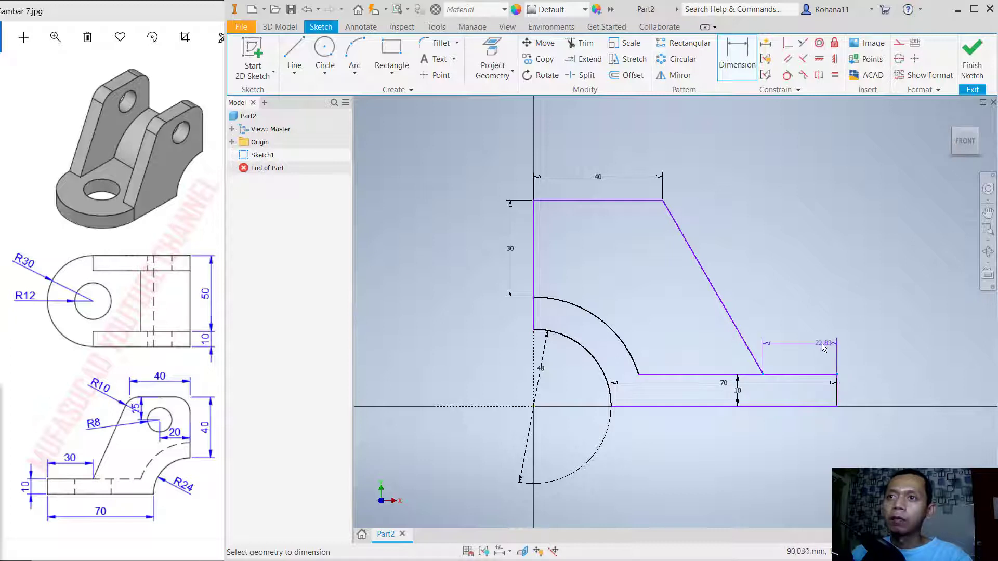
click(806, 343)
text(30)
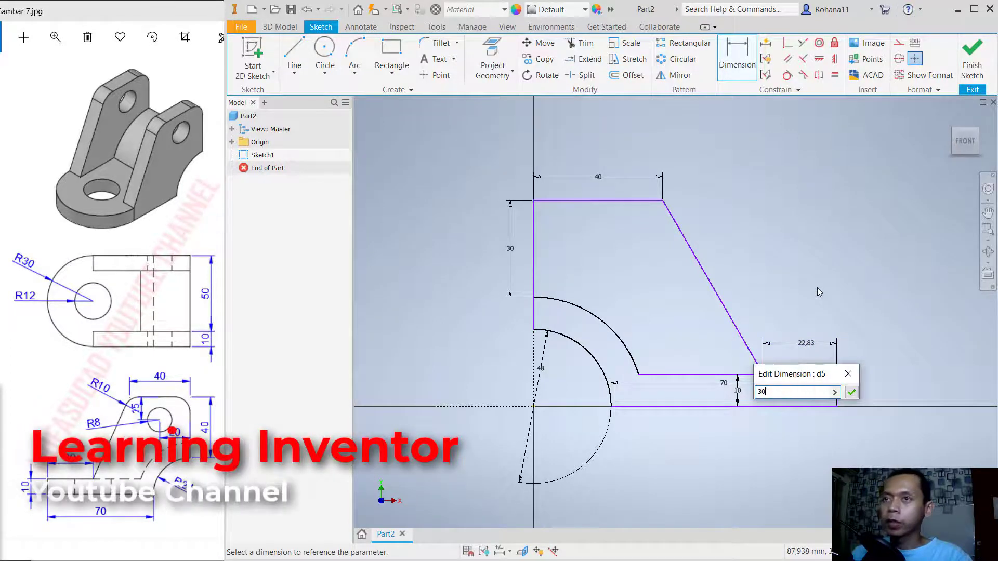
key(Return)
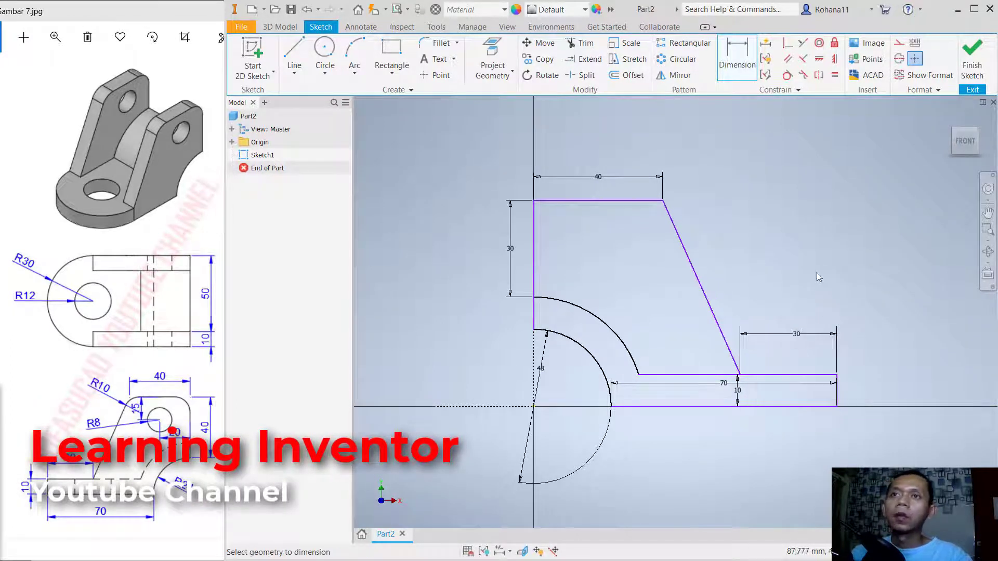
key(Escape)
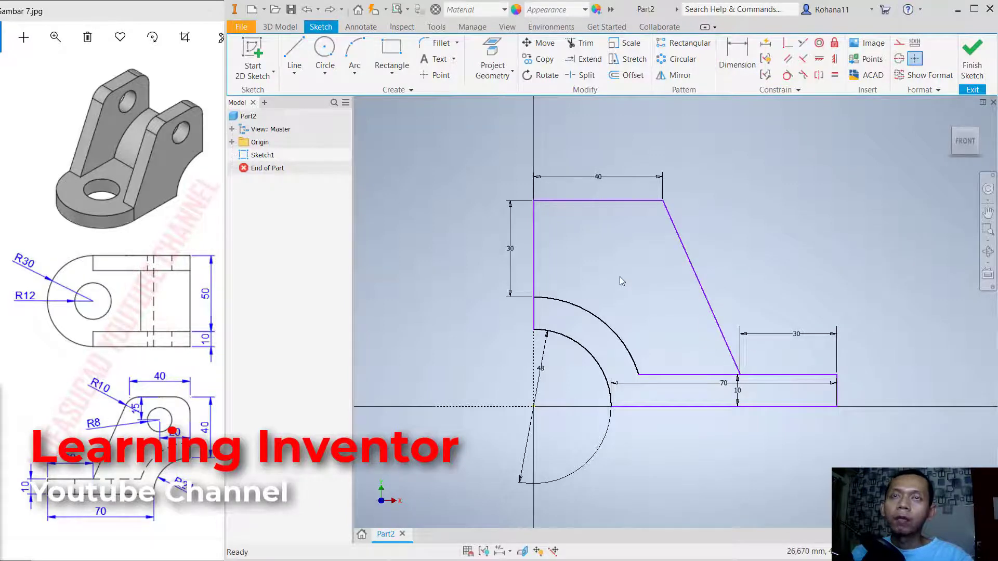
- Draw a 16 mm diameter circle inside the lug, centred on the midpoints of its 40 mm top edge and 30 mm vertical edge
click(322, 49)
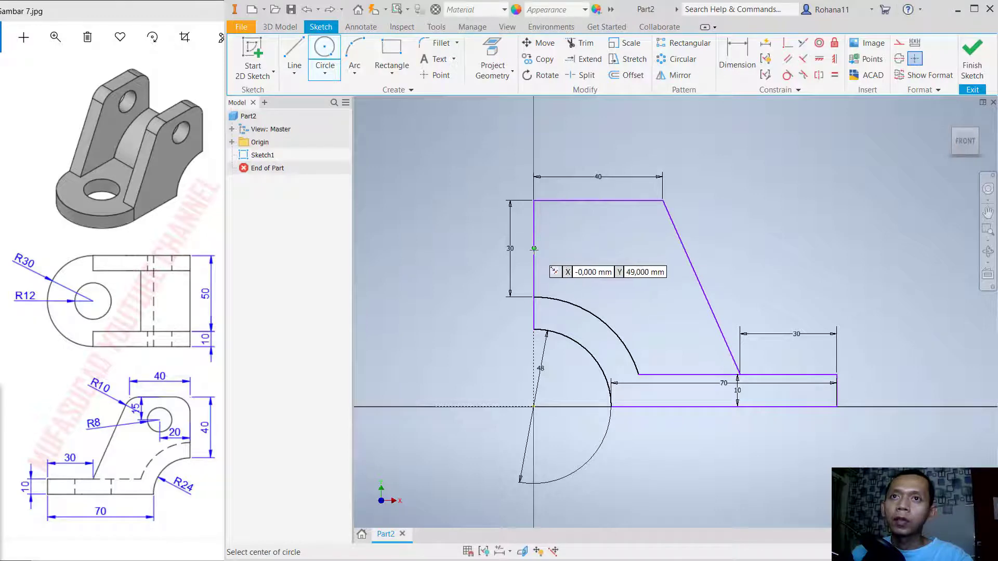
click(600, 247)
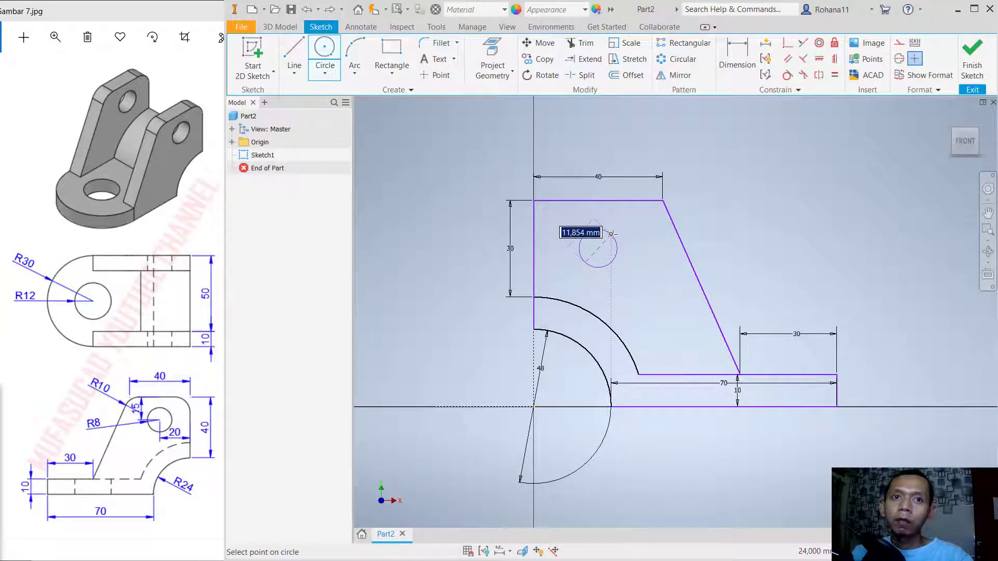
text(16)
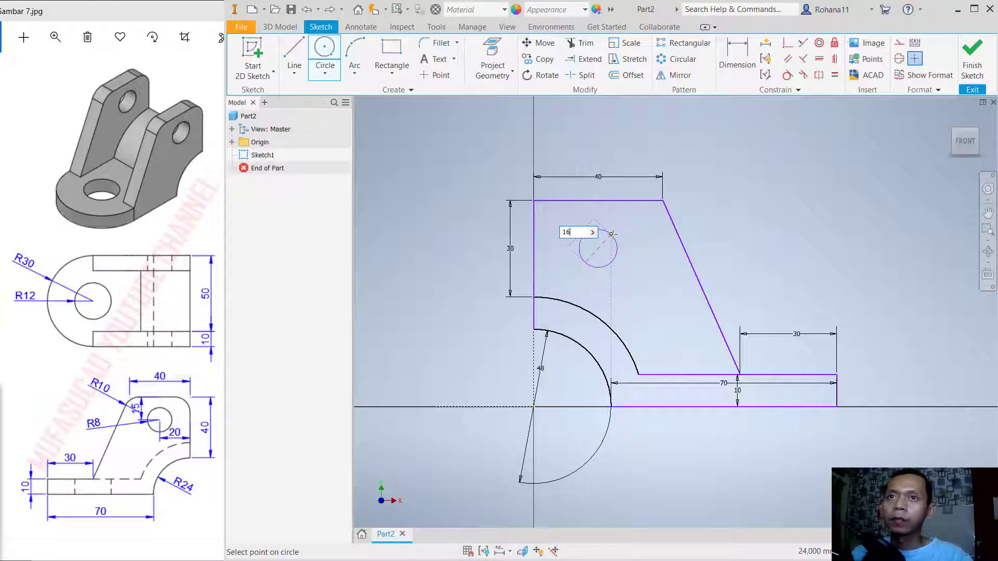
key(Return)
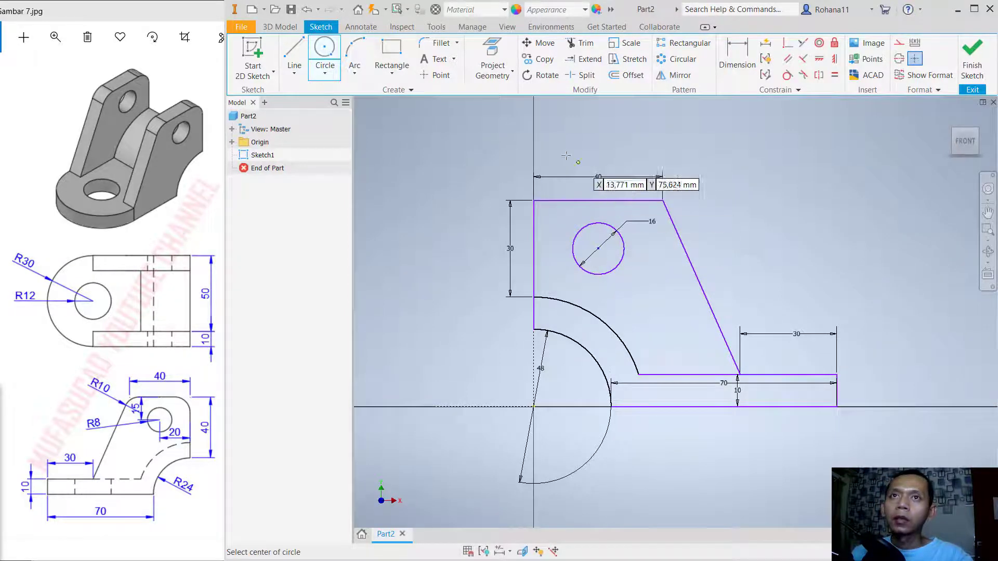
- Fillet both upper corners of the lug outline with a 10 mm radius and finish the sketch
click(439, 43)
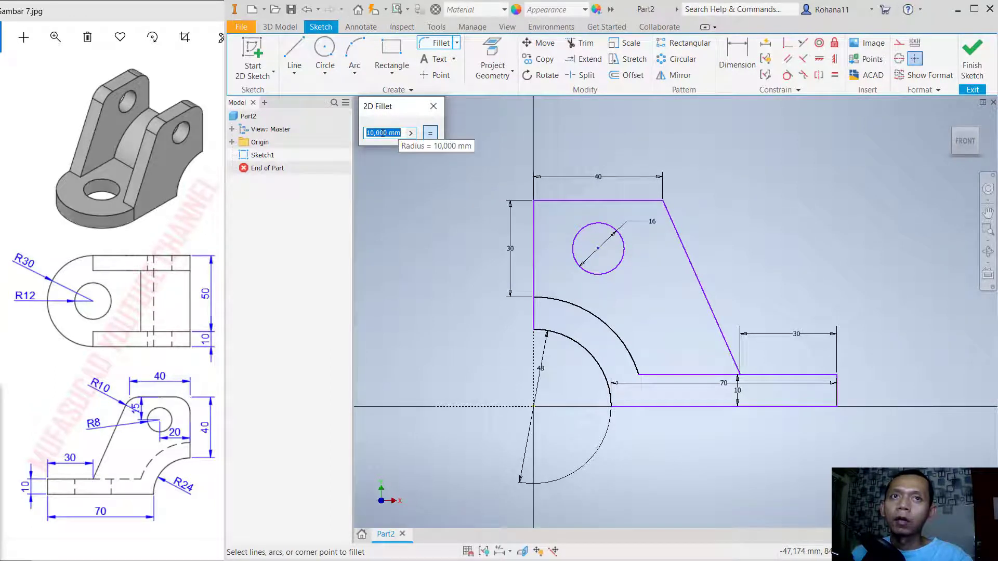
click(534, 228)
click(559, 200)
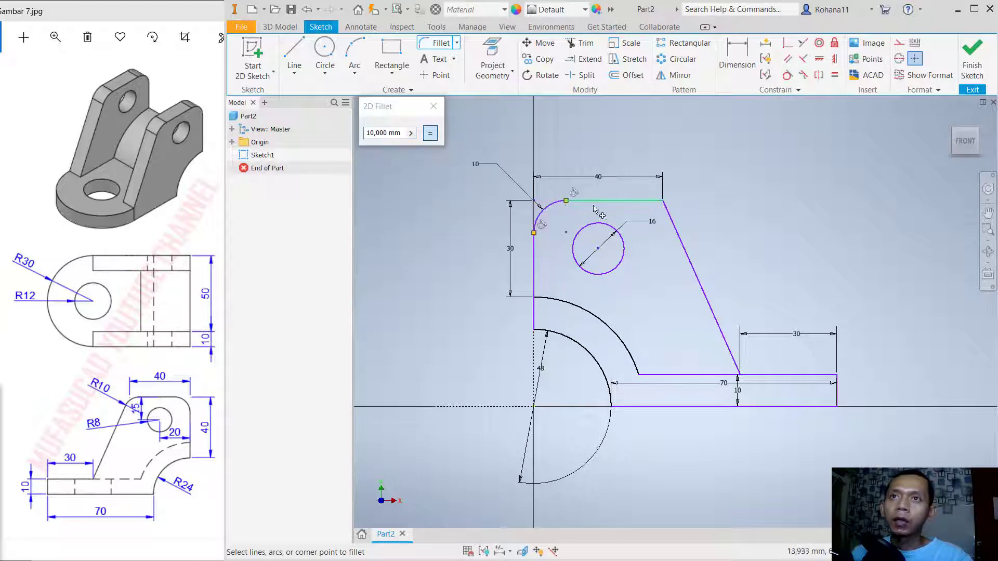
click(656, 202)
click(676, 229)
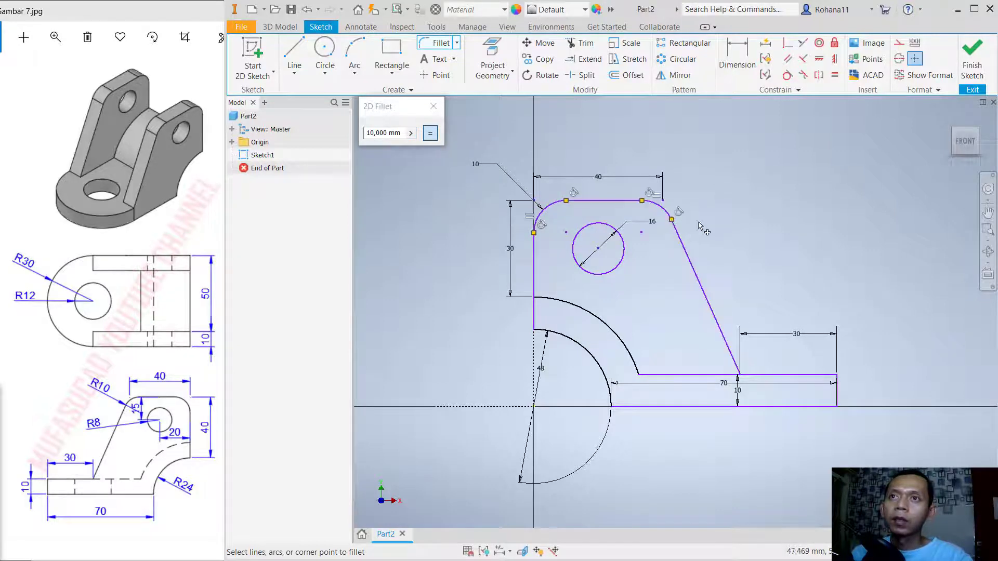
click(977, 57)
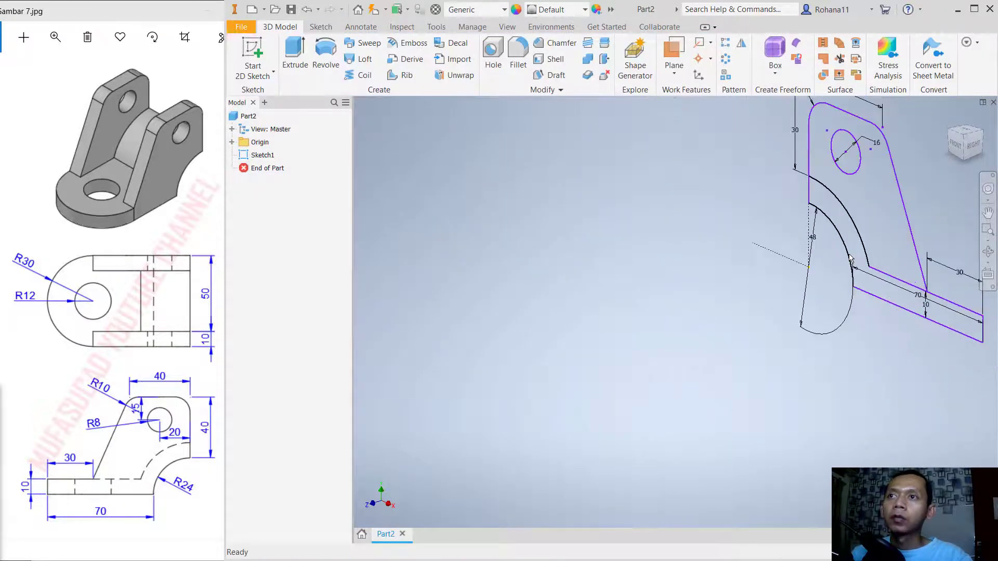
- Extrude the base and curved-section profile 60 mm, without the lug region
middle_drag(905, 220, 750, 279)
scroll(759, 270, down, 6)
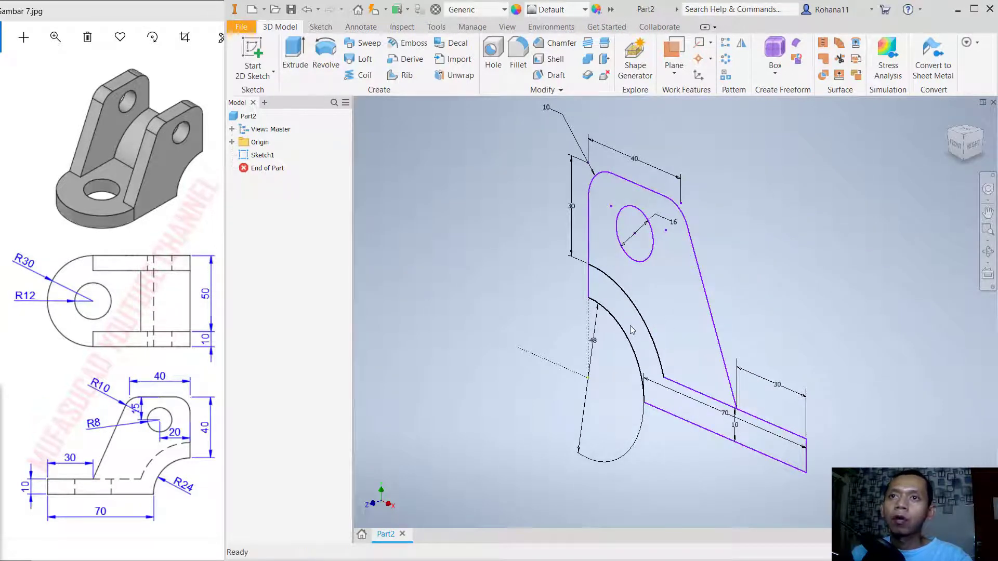
scroll(631, 330, up, 3)
middle_drag(741, 287, 762, 275)
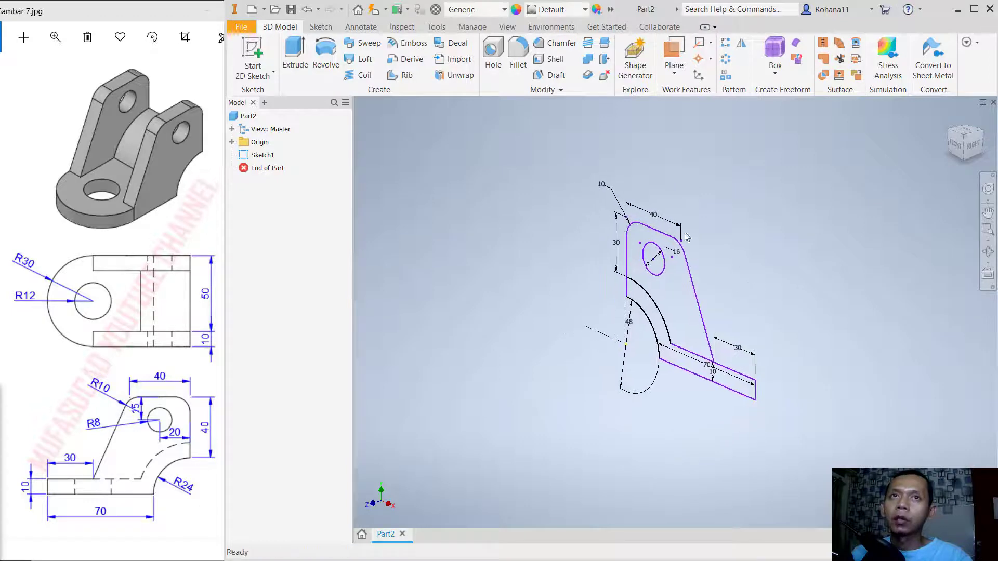
click(292, 54)
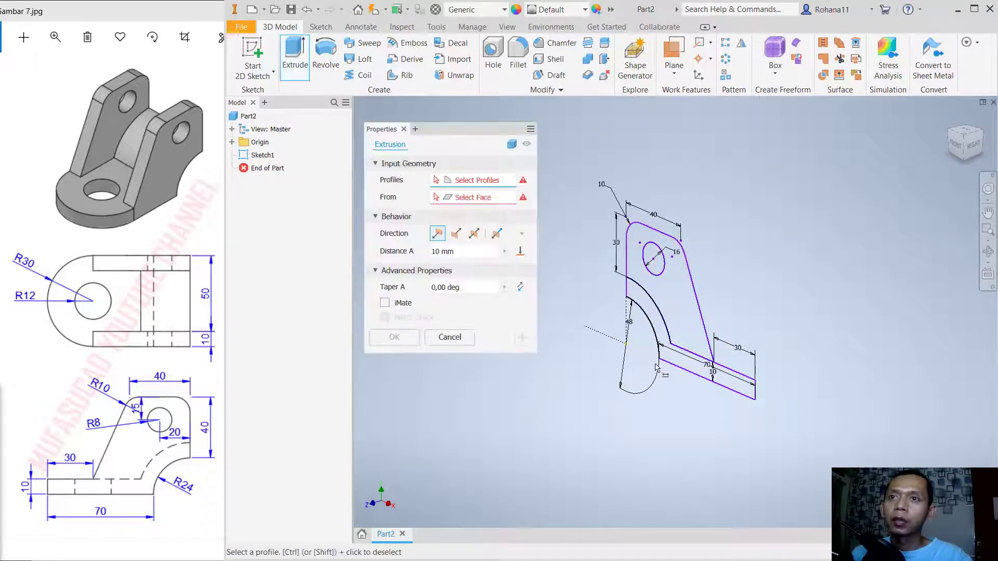
click(674, 363)
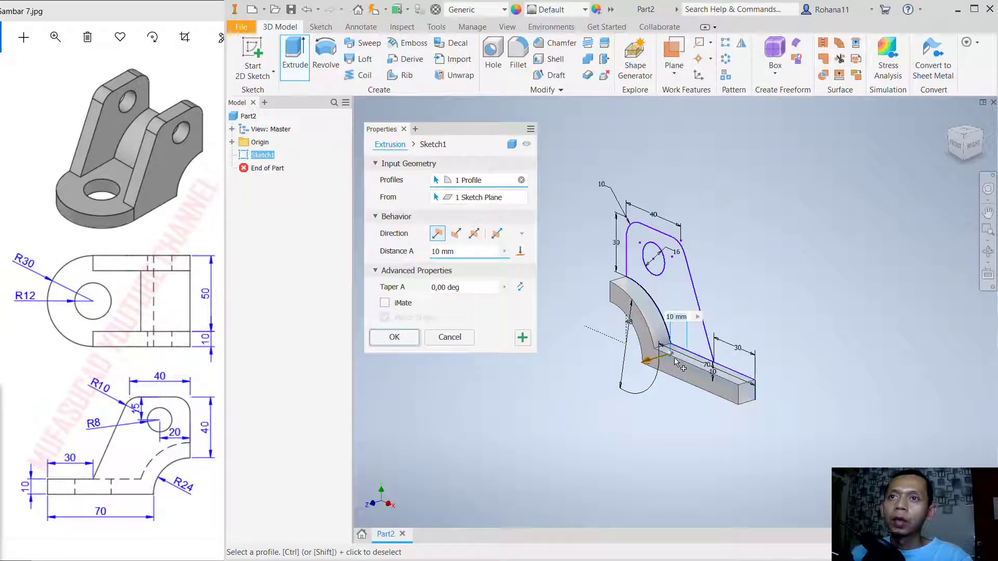
drag(653, 365, 582, 387)
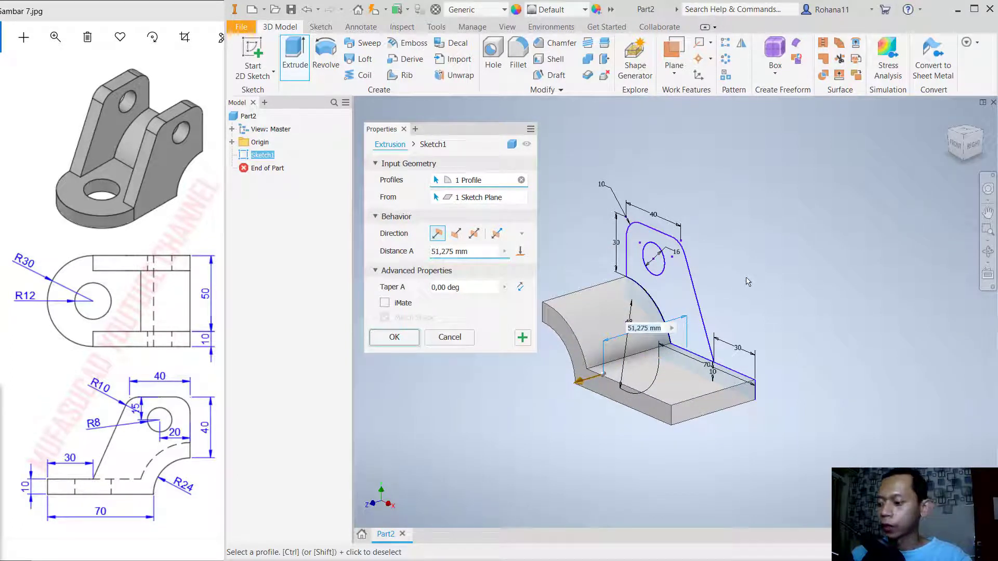
text(60)
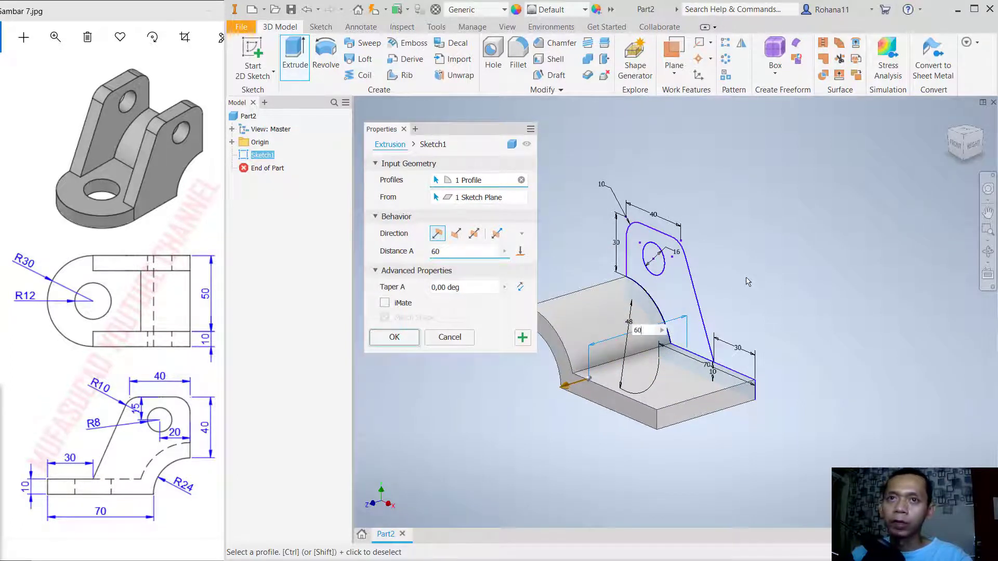
key(Return)
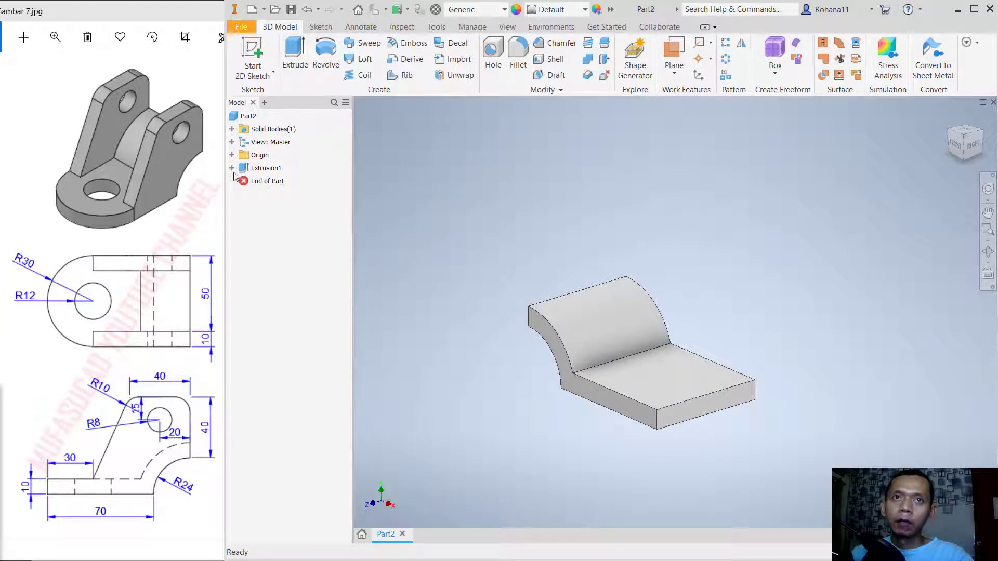
- Make the sketch used by the first extrusion visible again
click(232, 168)
click(271, 181)
right_click(264, 183)
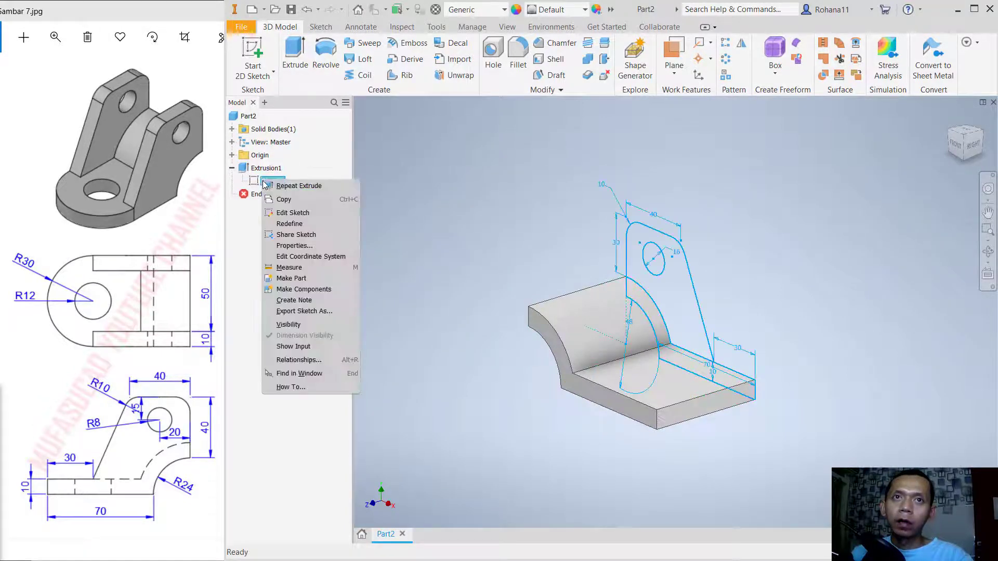
click(288, 324)
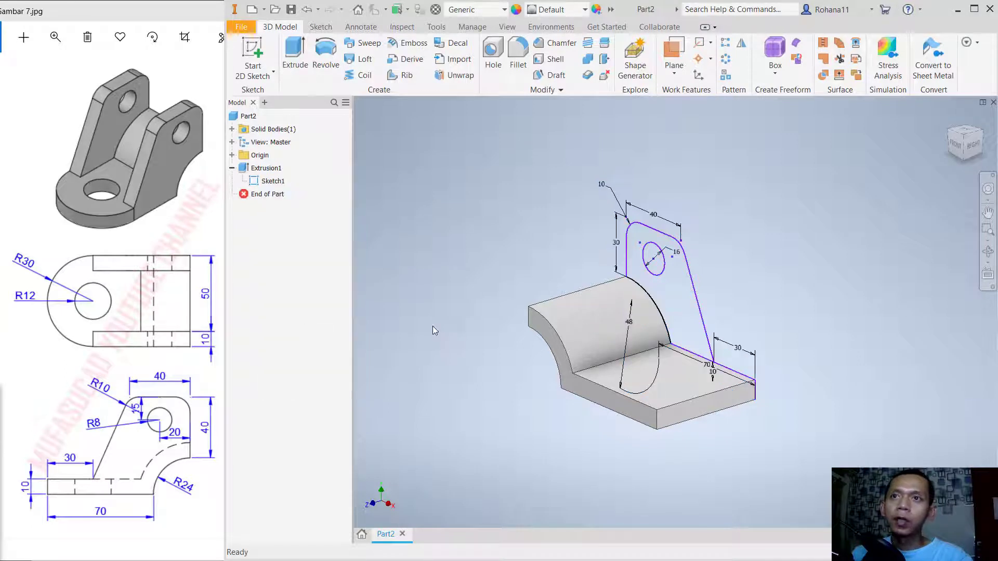
- Extrude the lug profile with its hole left open 10 mm inward over the base as a new solid
click(295, 55)
click(684, 313)
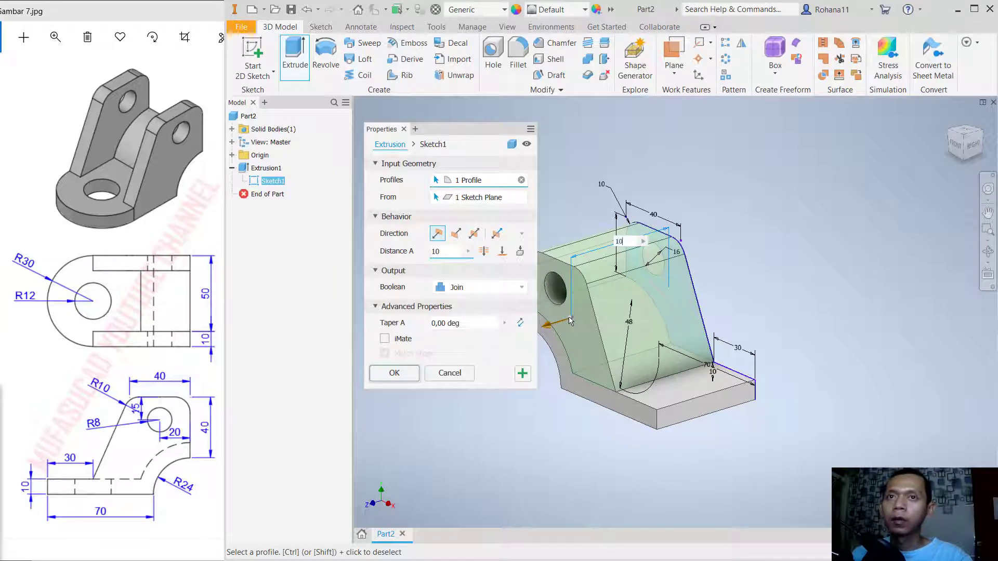
click(520, 288)
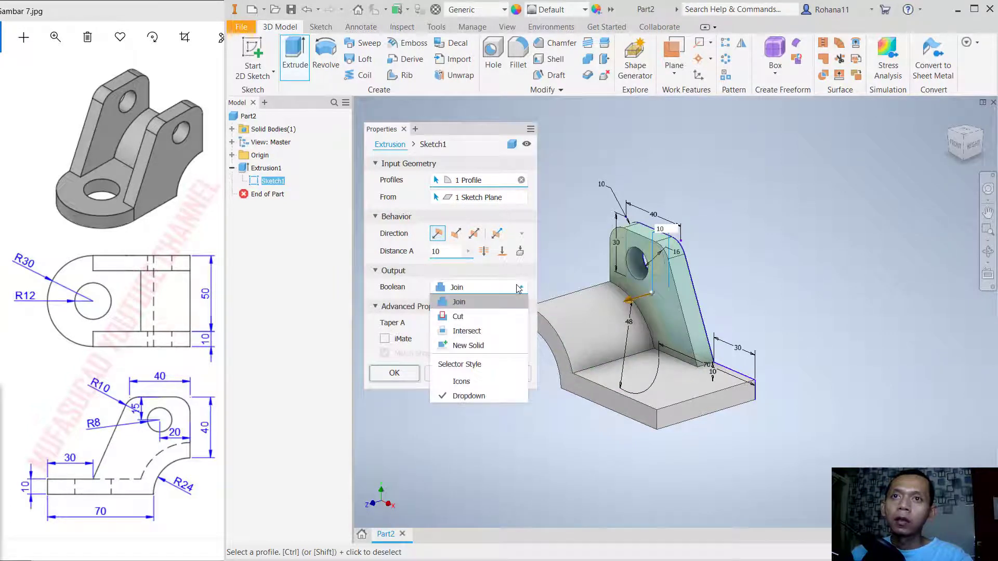
click(474, 345)
click(410, 374)
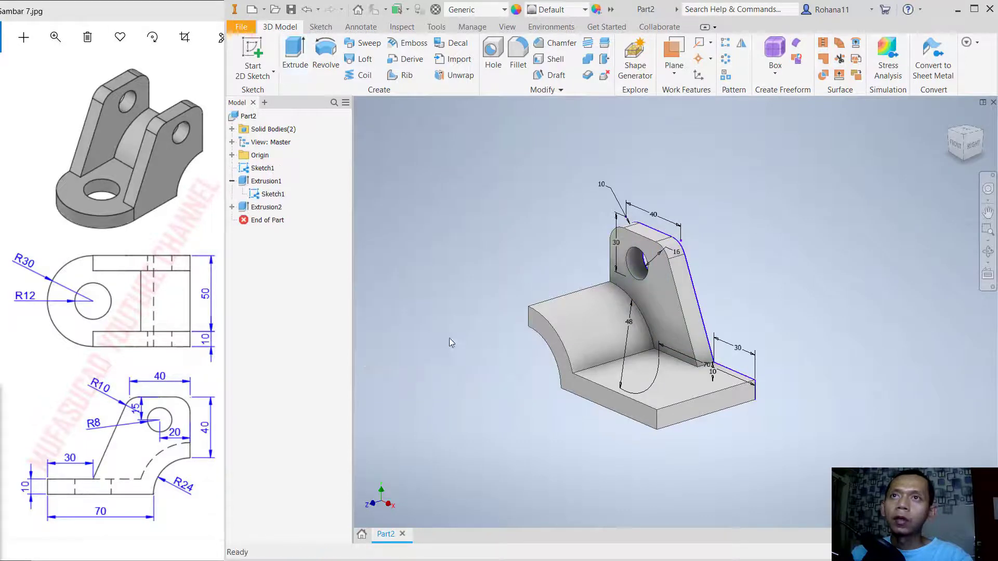
- Move the lug body 50 mm along Z with zero X and Y offsets, to the opposite side of the base
click(559, 90)
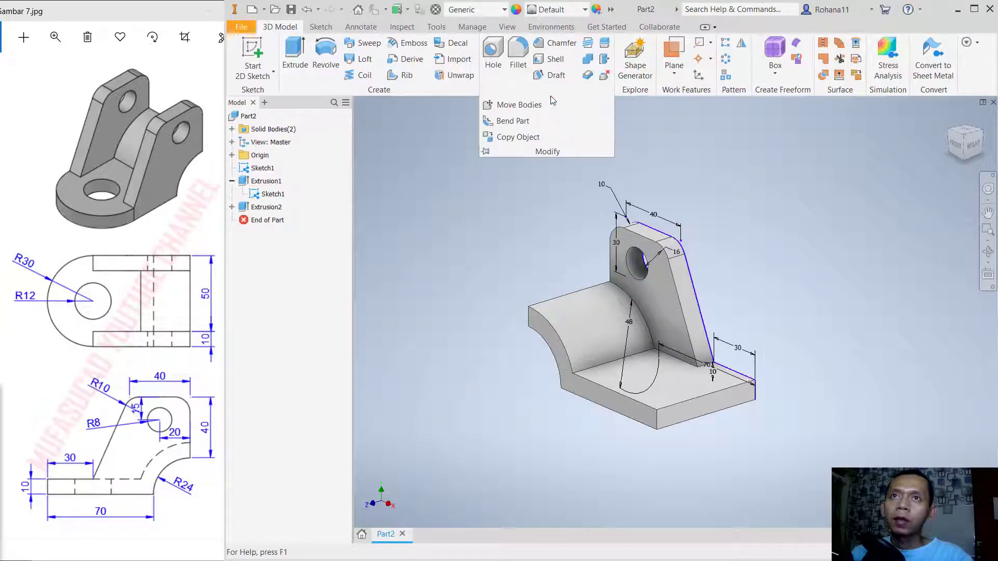
click(520, 105)
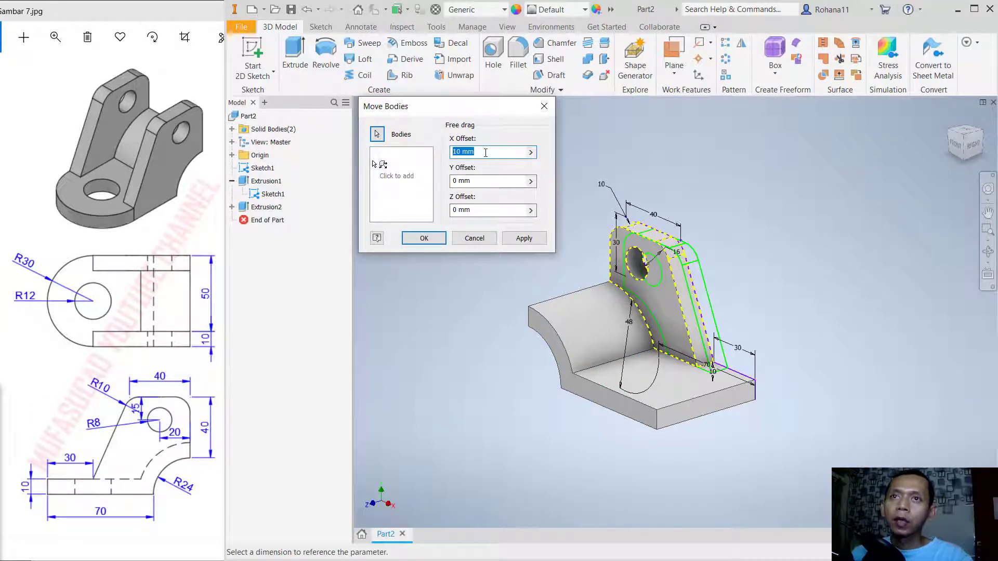
text(0)
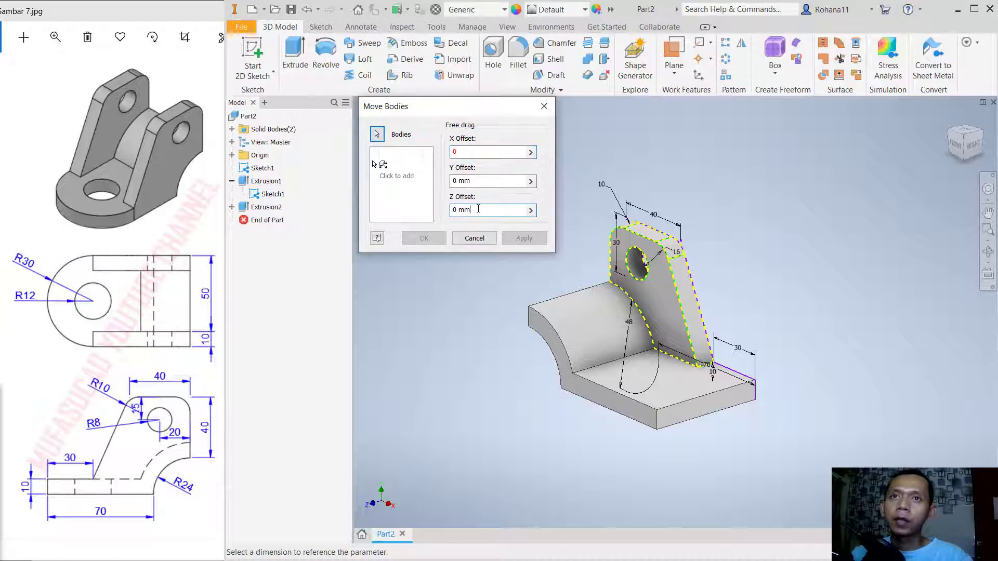
drag(478, 211, 449, 212)
text(50)
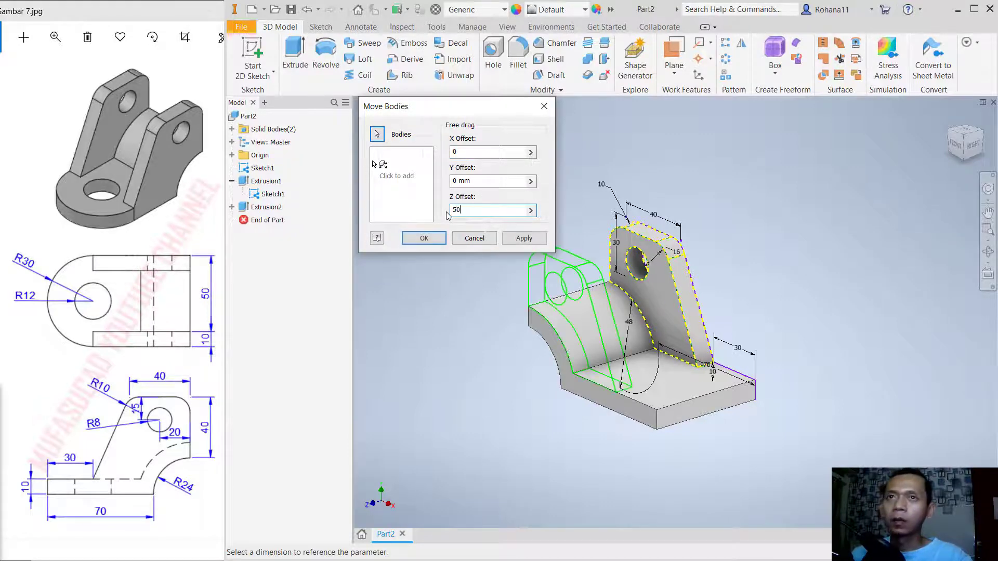
click(424, 239)
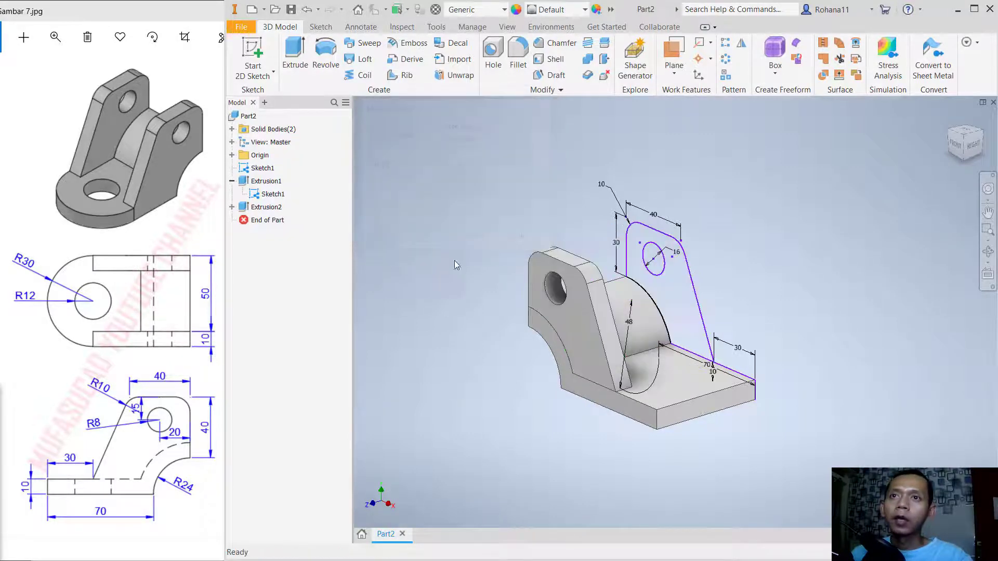
- Extrude the lug profile with its hole left open 10 mm again as a new solid at the original side
click(297, 54)
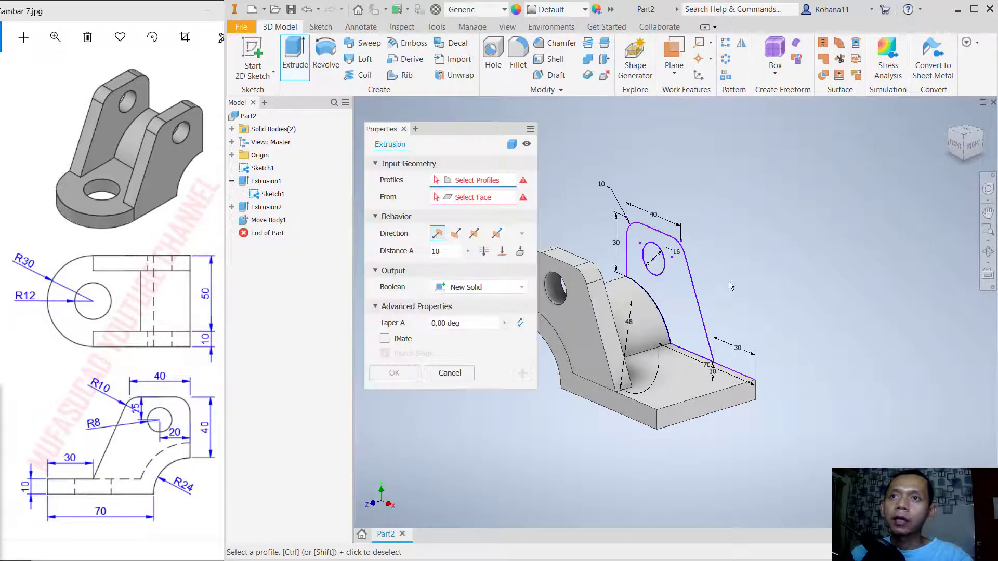
click(684, 306)
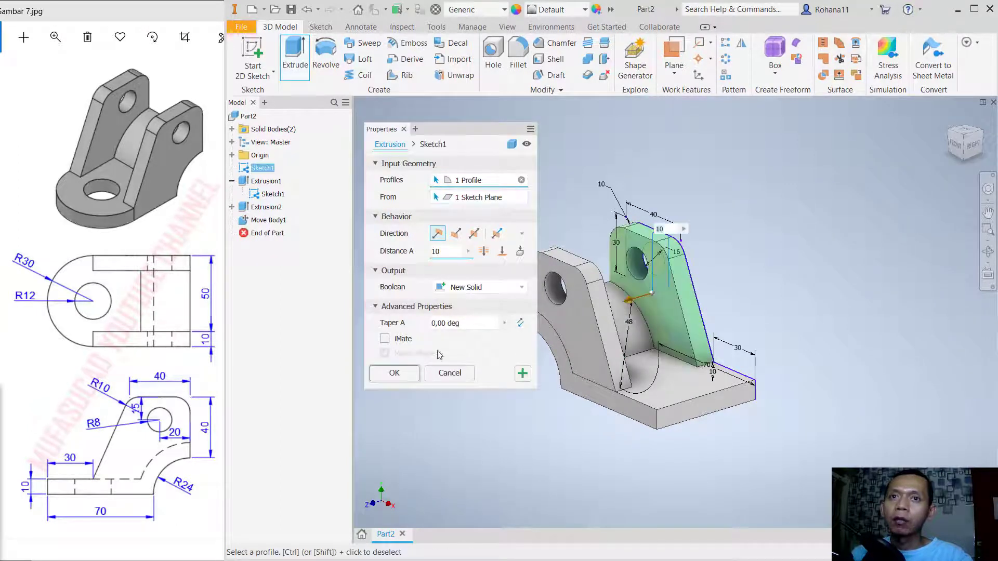
click(394, 373)
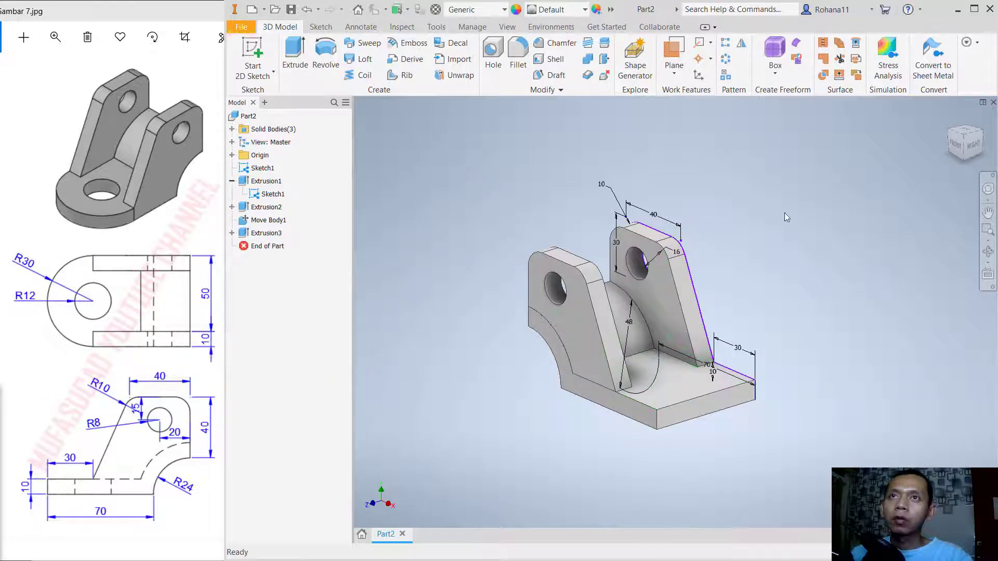
- Combine both lug bodies with the base body using Join, and hide the profile sketch
click(588, 60)
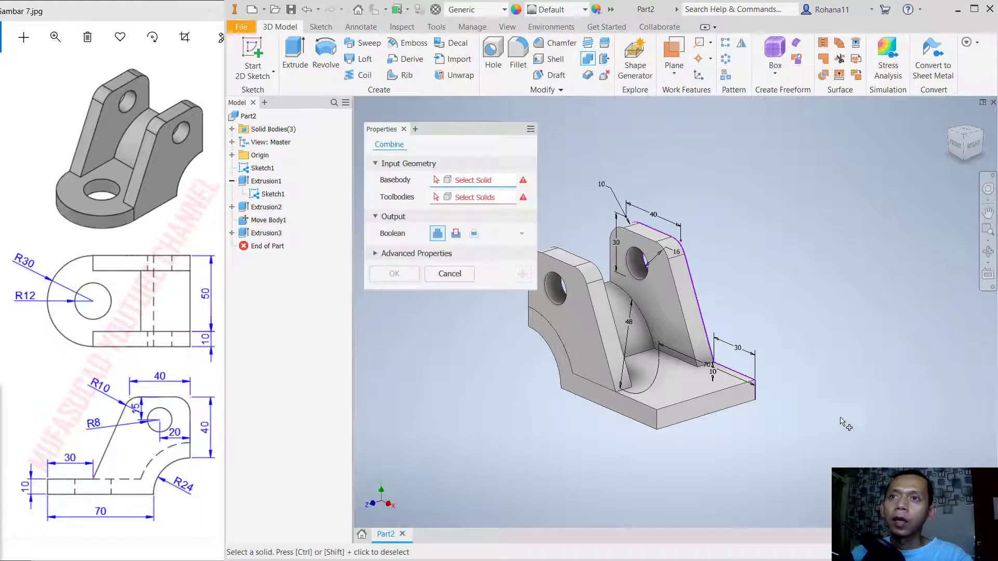
click(684, 412)
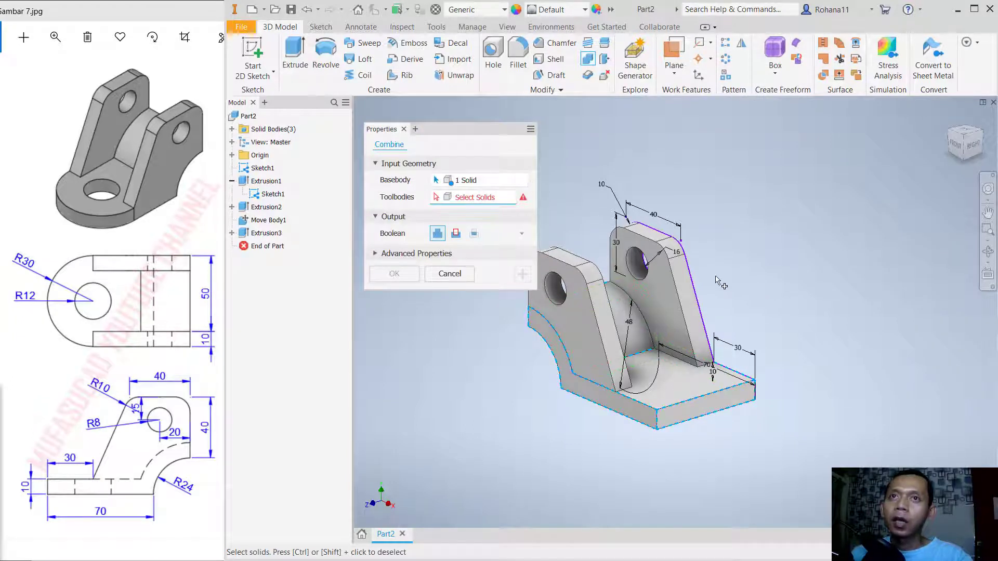
click(675, 281)
click(598, 325)
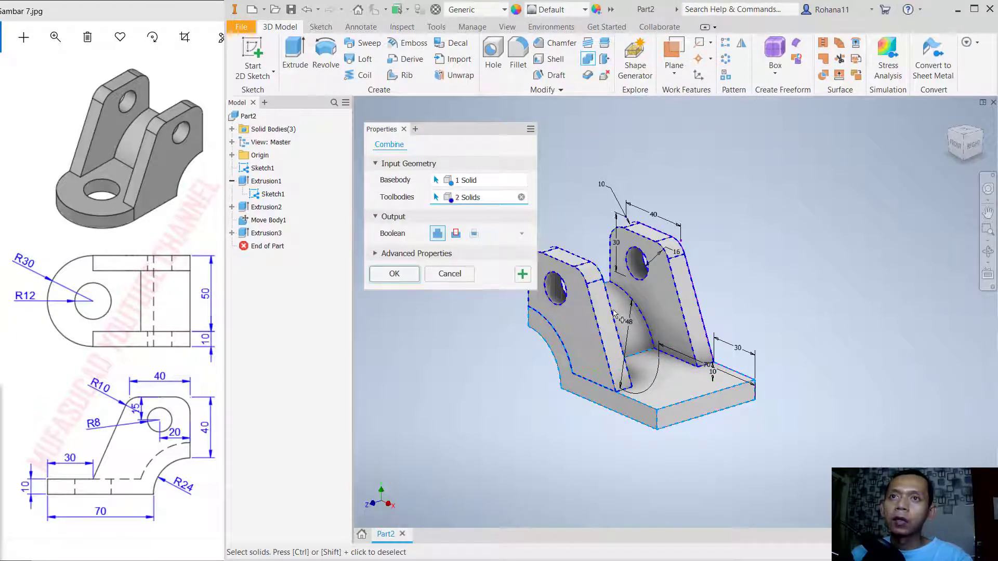
click(393, 276)
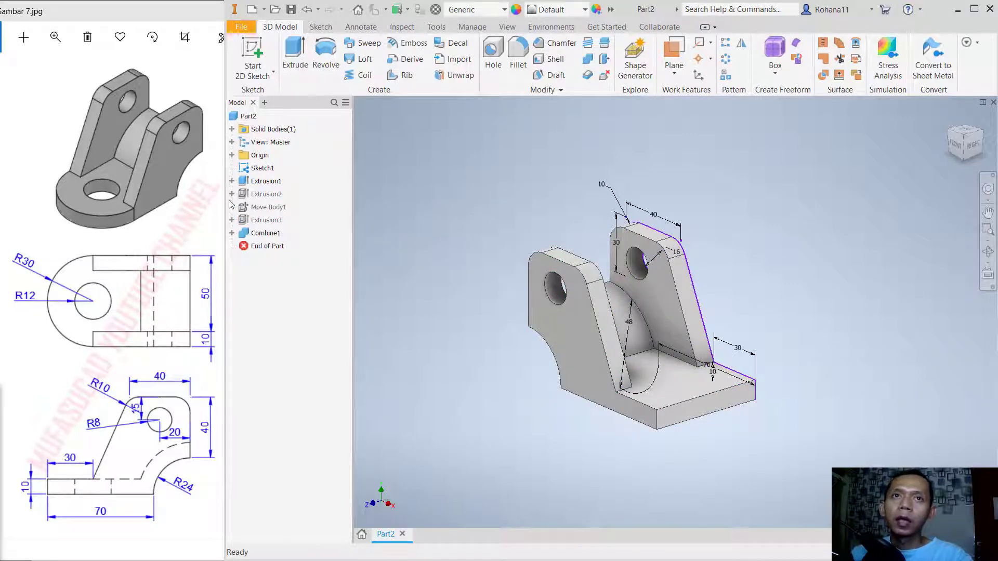
right_click(259, 171)
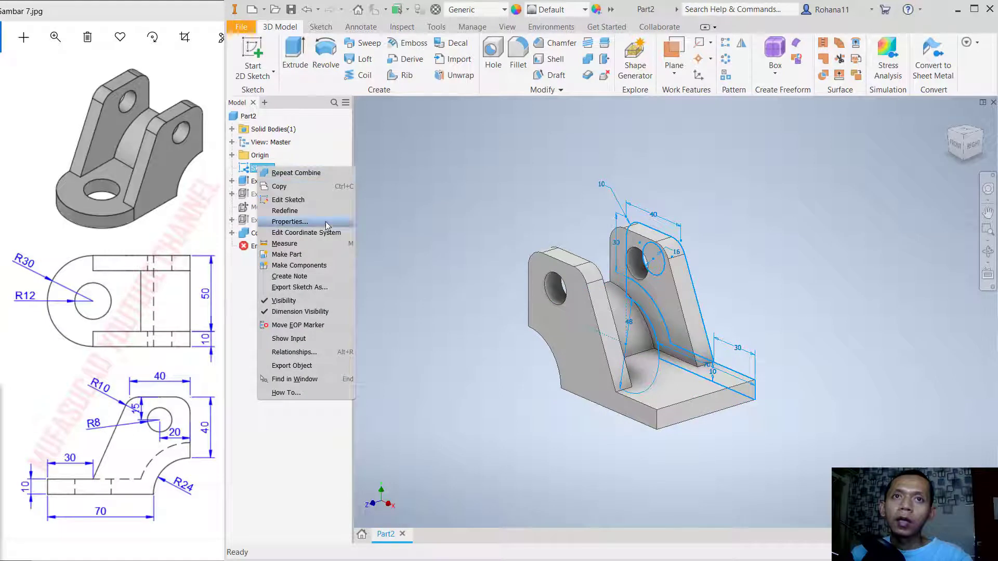
click(300, 303)
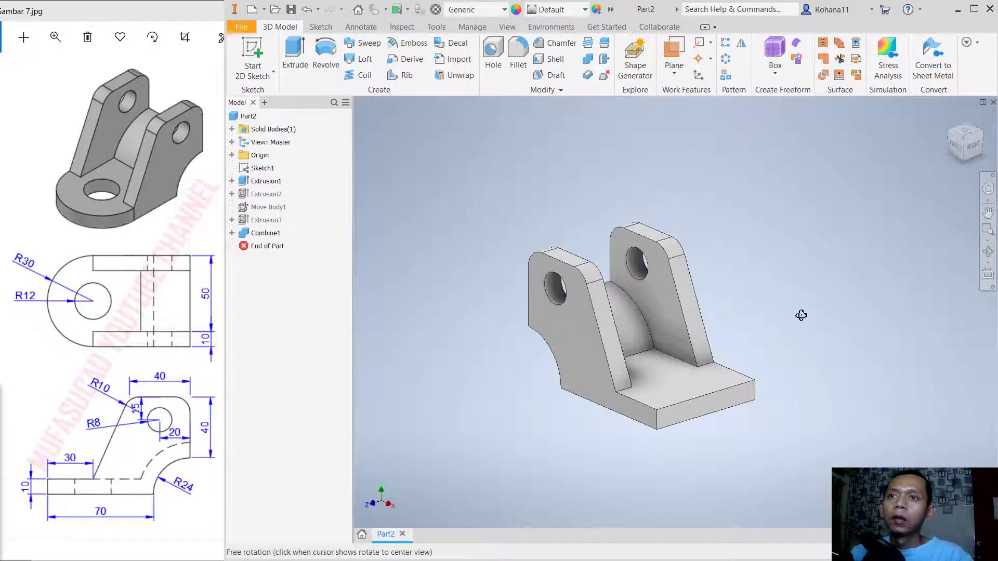
- Fillet the two vertical corner edges at the free end of the base plate with a 30 mm radius
key(F6)
middle_drag(779, 390, 784, 330)
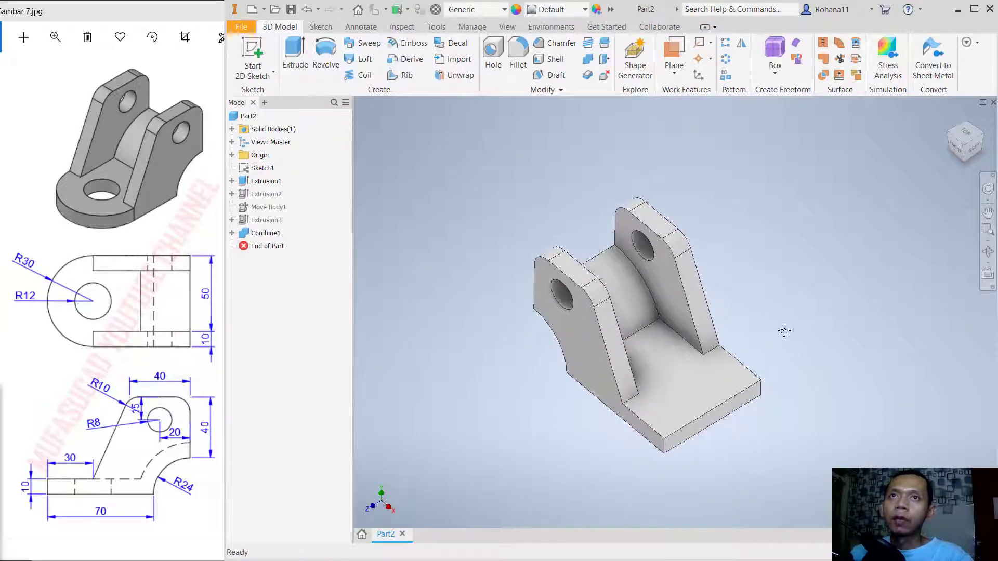
click(518, 52)
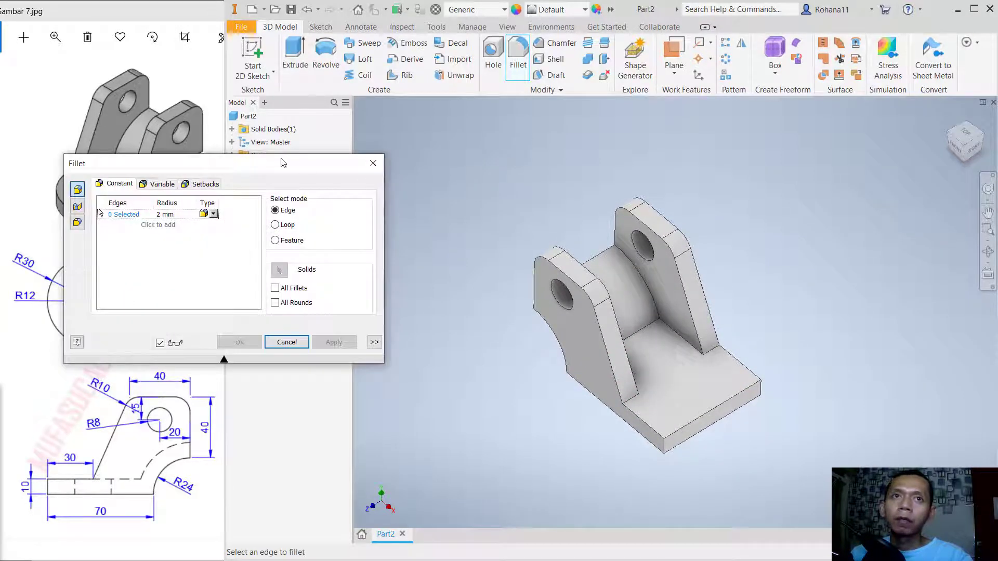
click(166, 214)
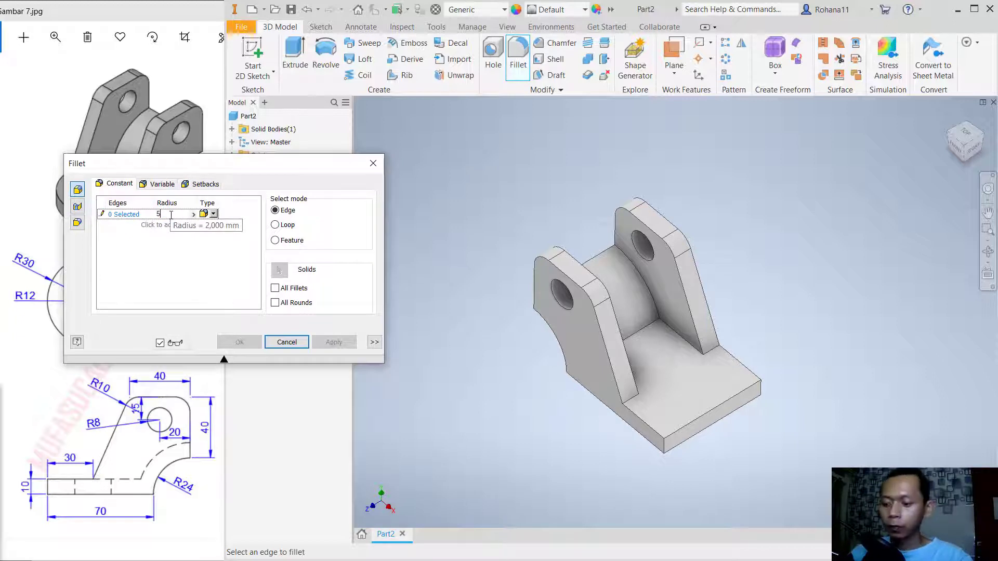
key(BackSpace)
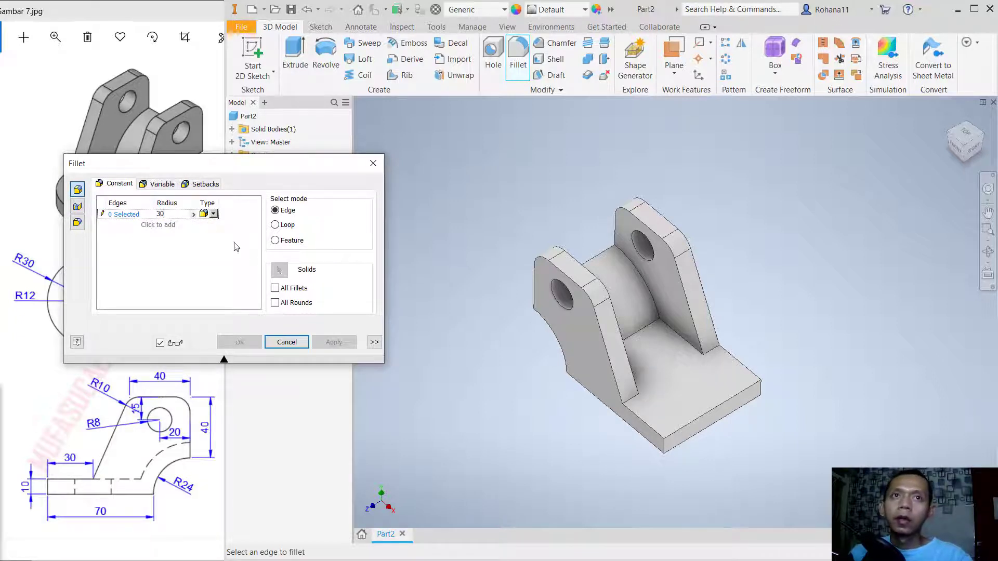
click(664, 440)
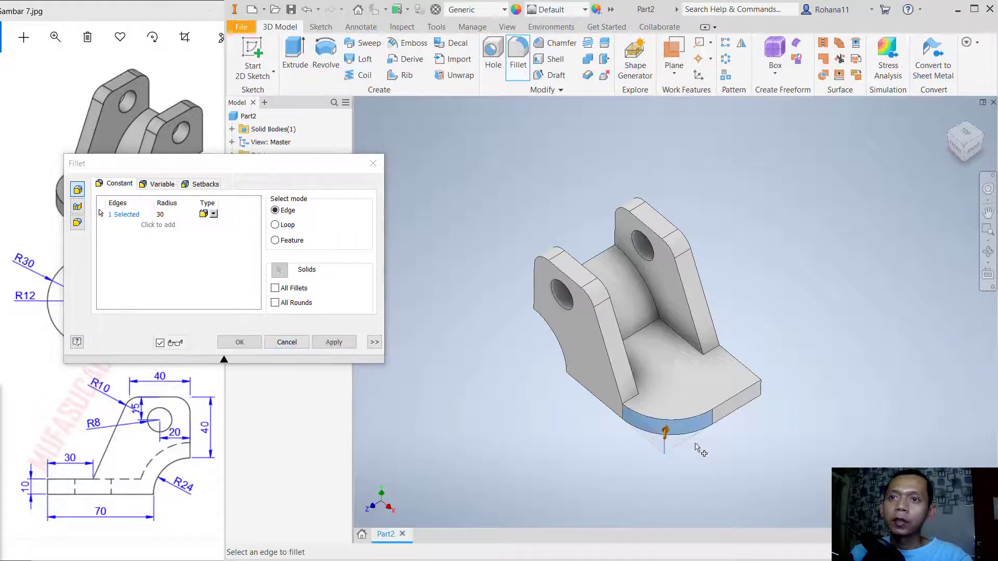
click(764, 398)
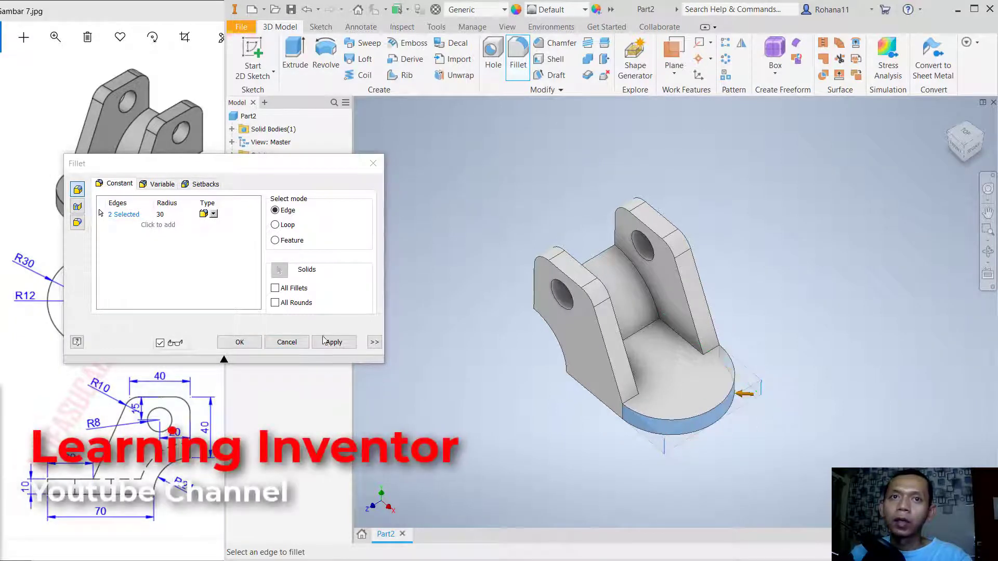
click(242, 342)
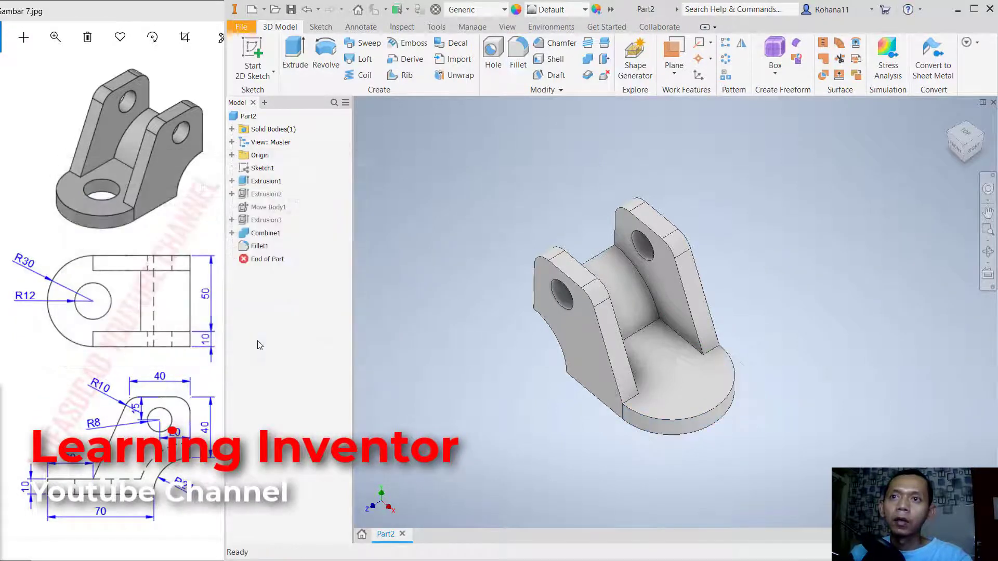
- Sketch a 24 mm diameter circle on the base plate's upper face, concentric with the rounded end, and finish the sketch
click(253, 54)
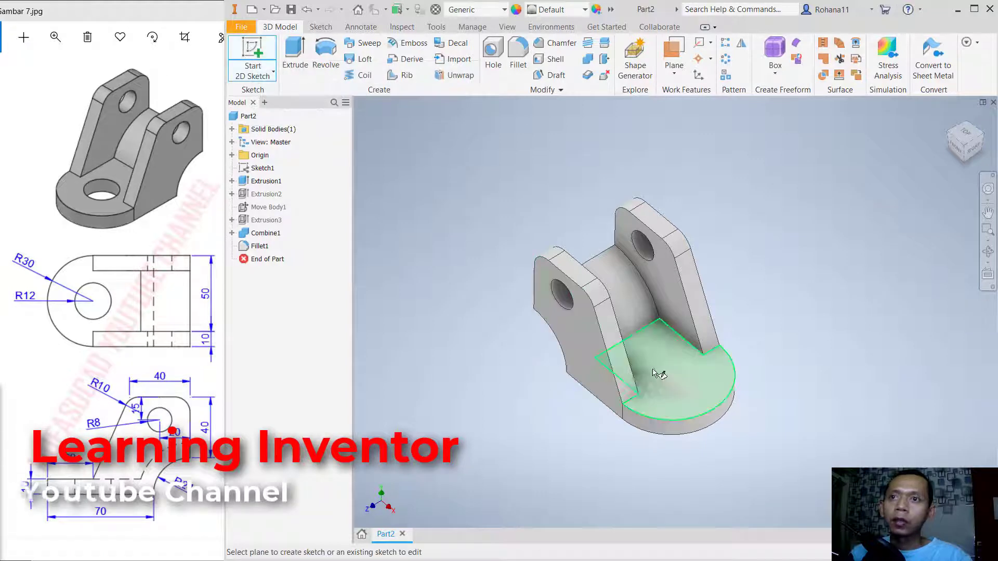
click(685, 398)
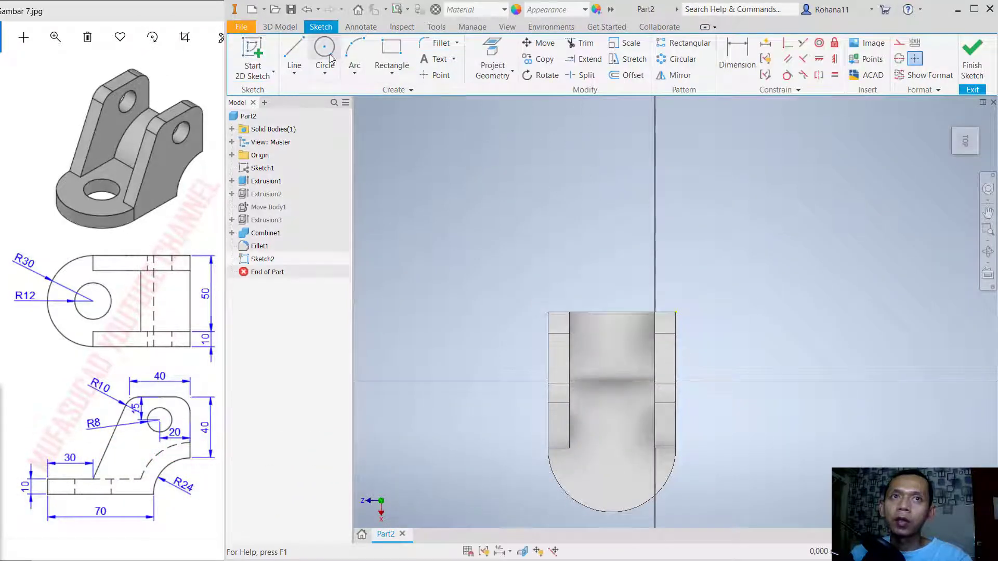
click(325, 56)
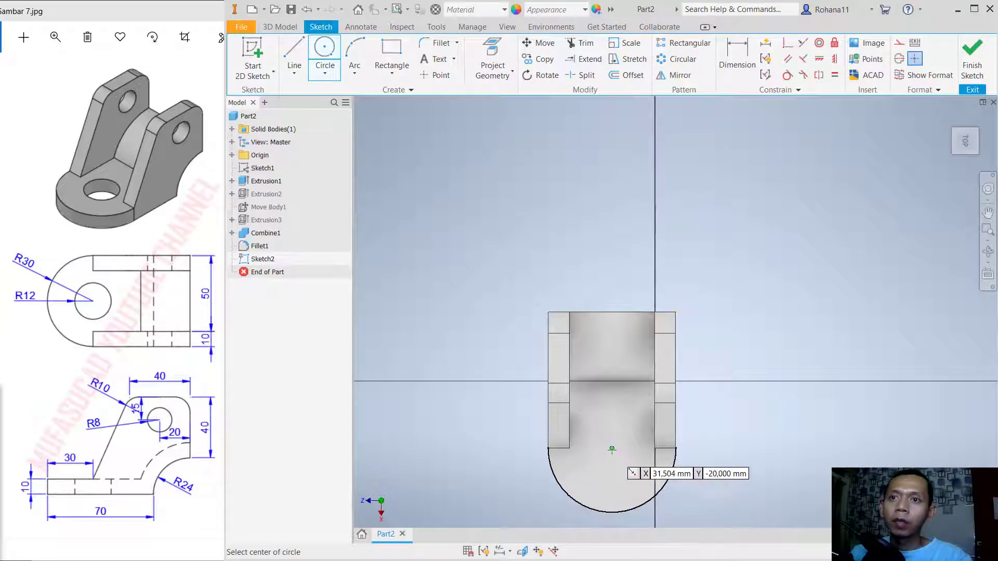
click(612, 448)
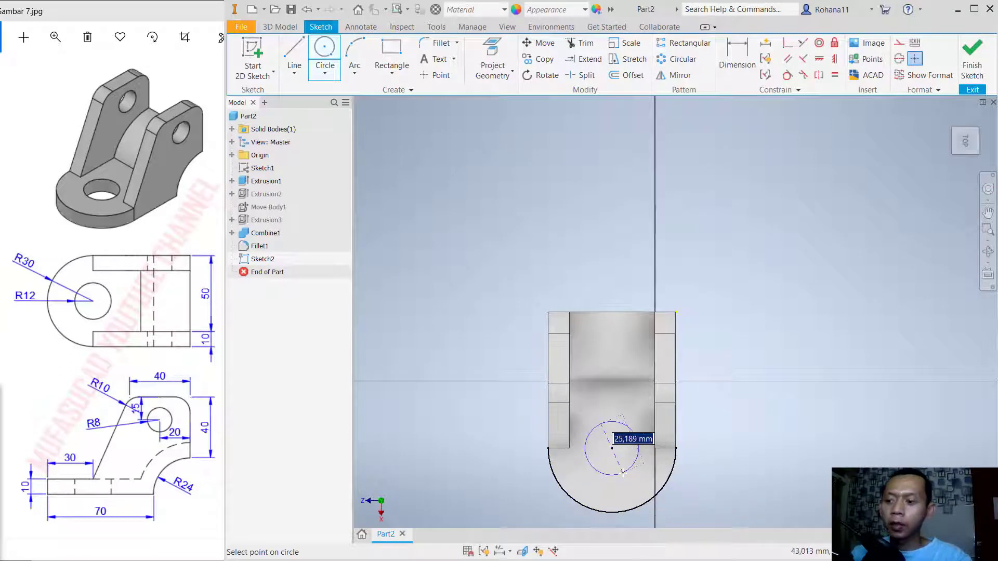
text(24)
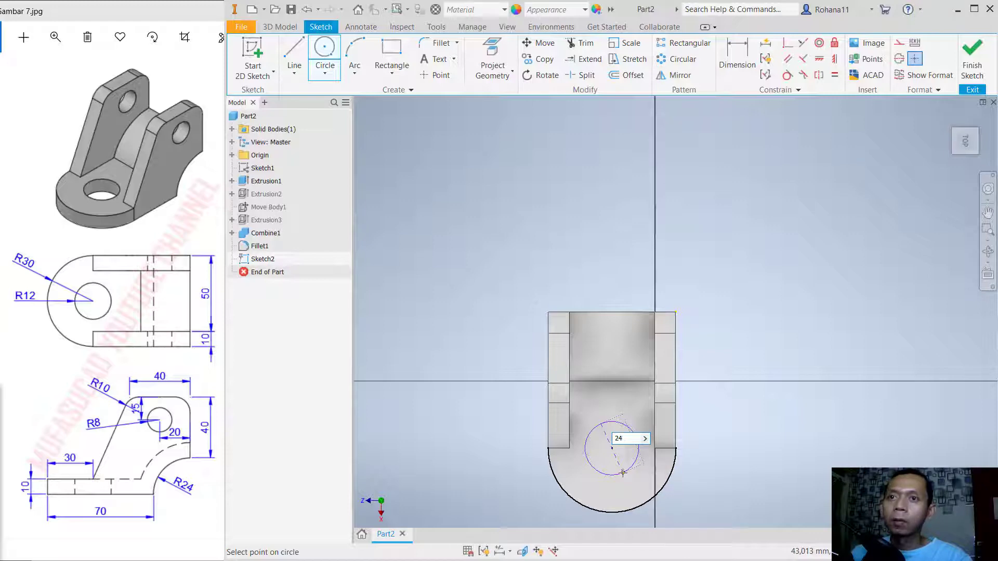
key(Return)
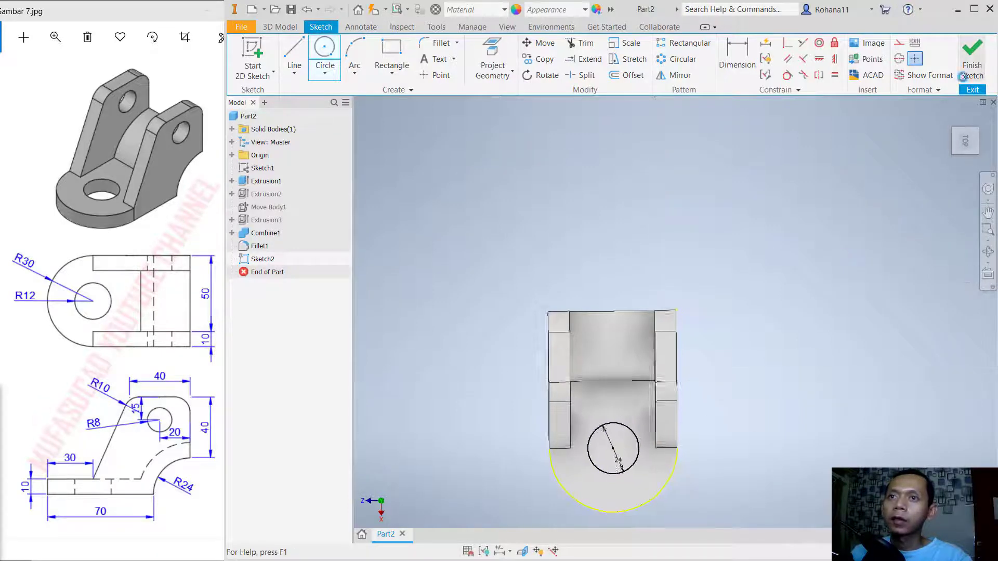
click(962, 76)
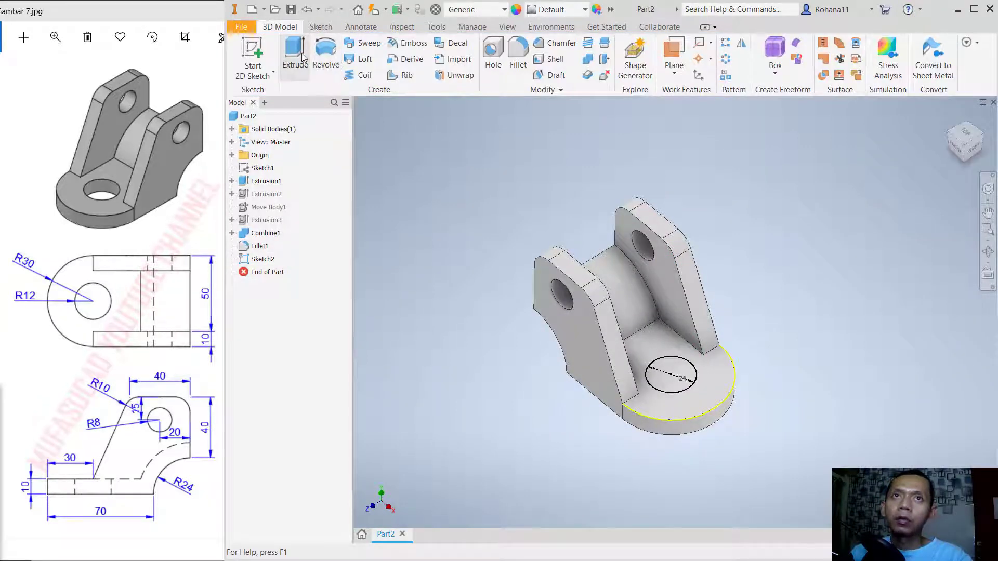
- Extrude the circle as a cut about 39 mm downward through the base plate
click(295, 54)
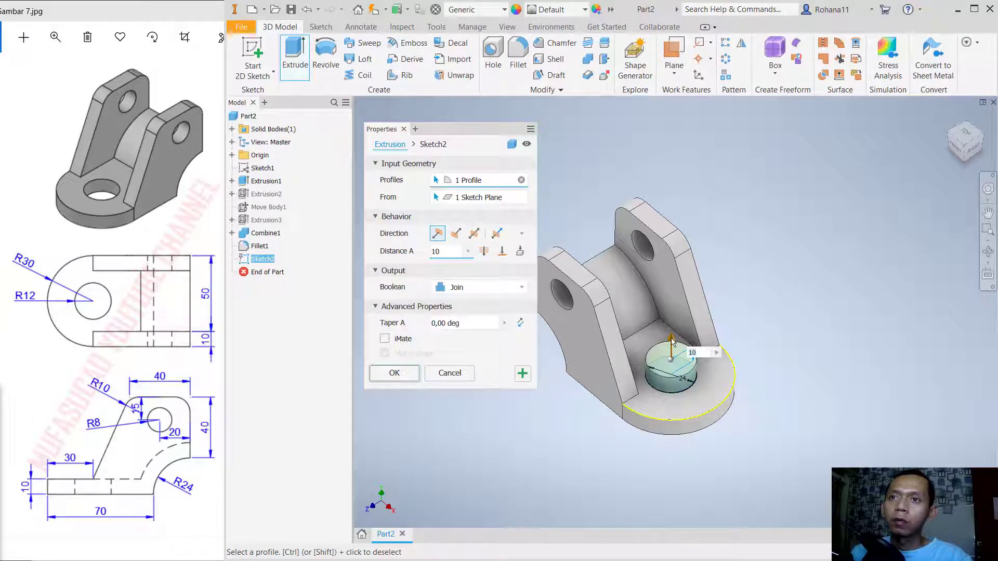
drag(671, 341, 669, 455)
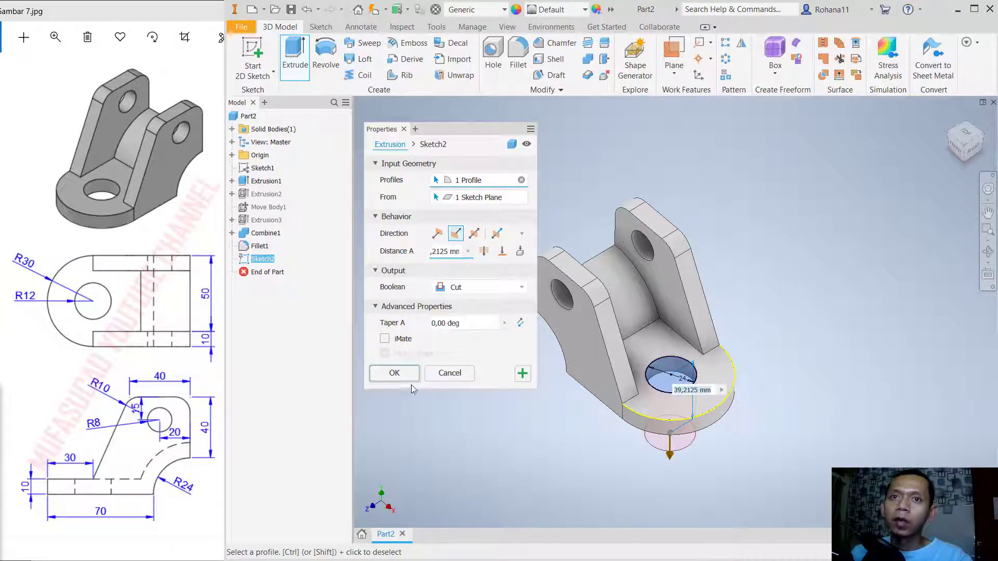
click(392, 373)
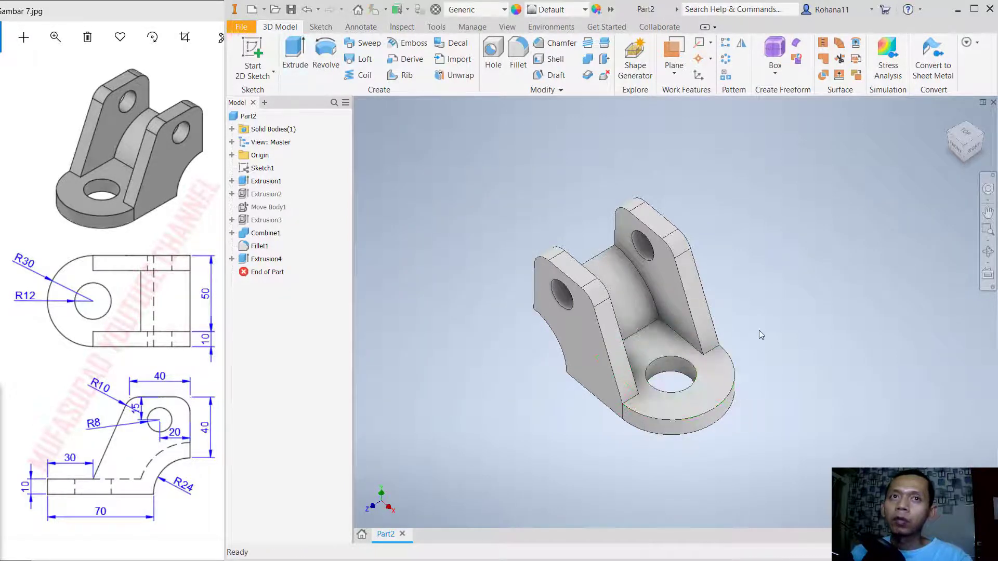
mouse_move(760, 335)
shift+middle_down()
mouse_move(755, 305)
mouse_move(688, 314)
mouse_move(733, 316)
mouse_move(737, 307)
mouse_move(735, 322)
mouse_move(780, 328)
mouse_move(773, 339)
shift+middle_up()
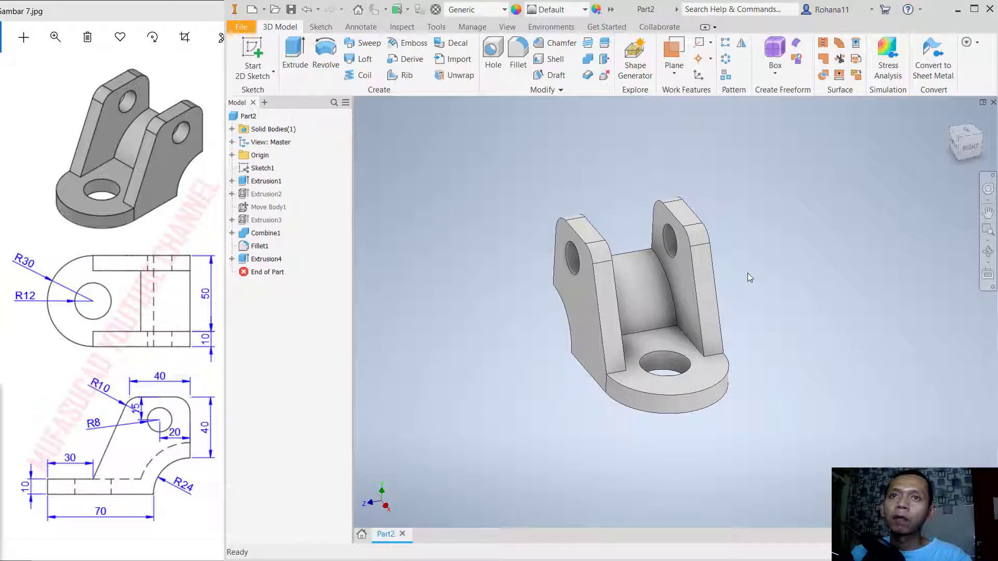